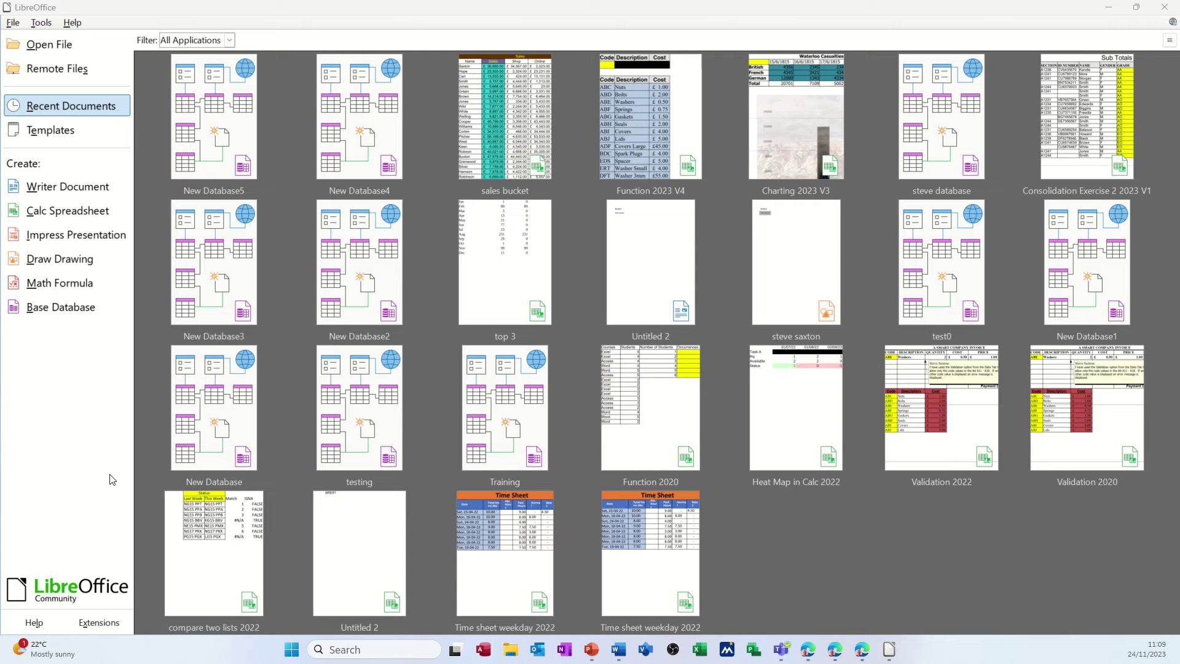
# - Start a new embedded HSQLDB database in the Database Wizard and advance to the save options
pyautogui.click(47, 316)
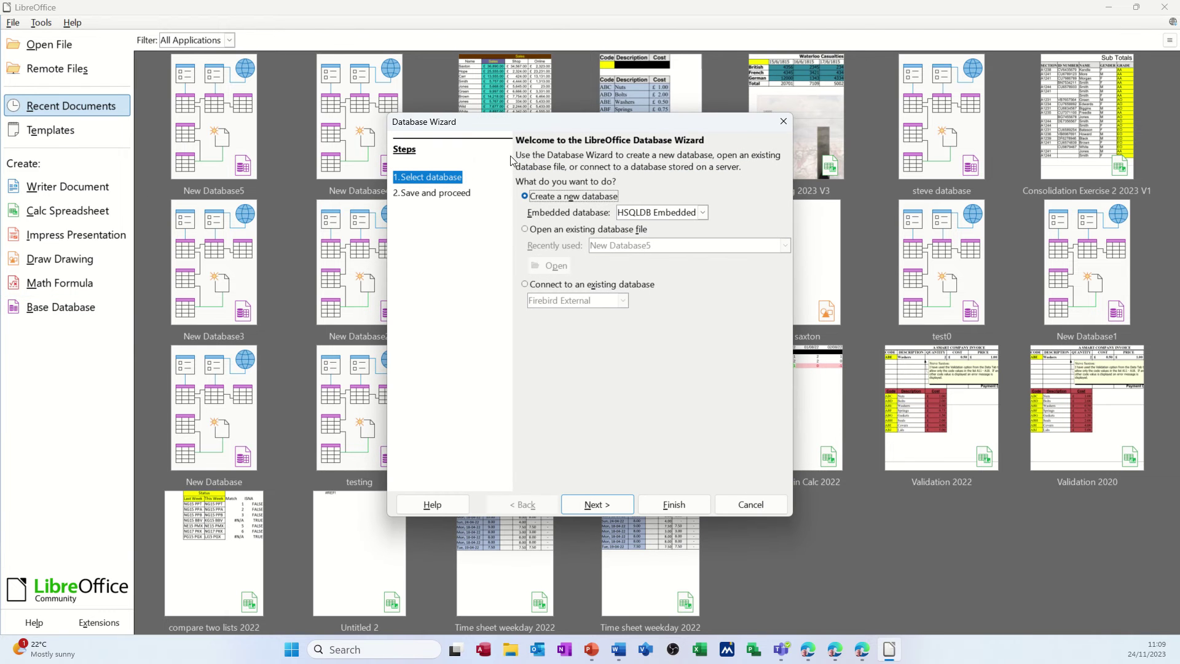
pyautogui.moveTo(509, 125); pyautogui.dragTo(437, 148)
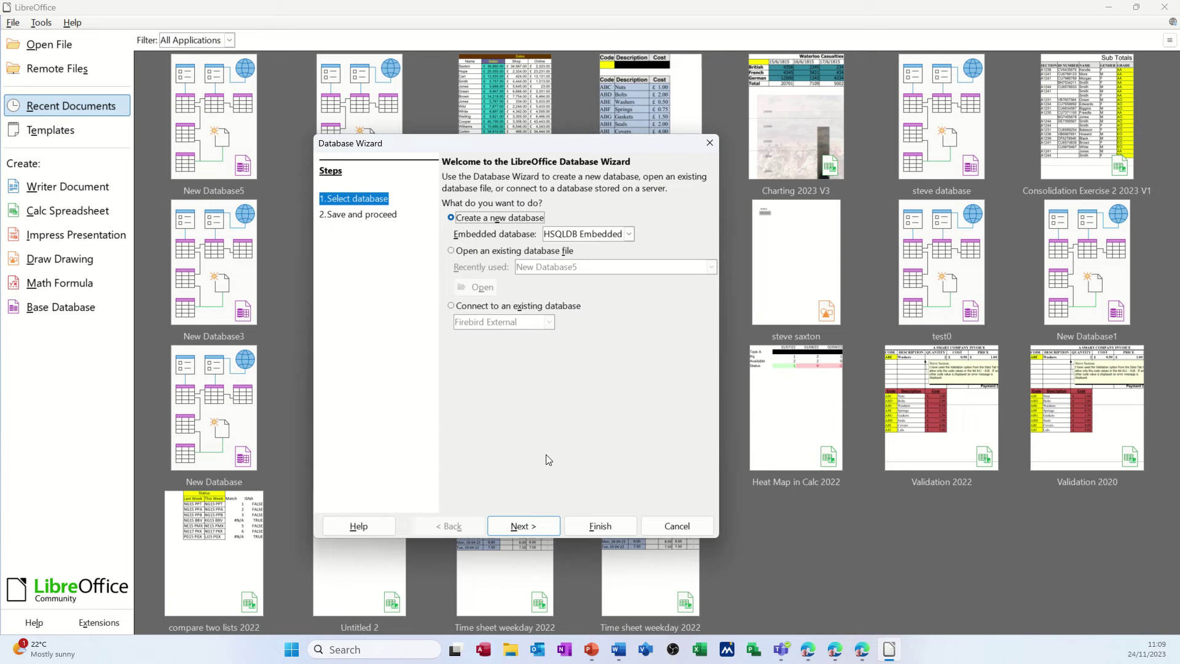
pyautogui.click(529, 529)
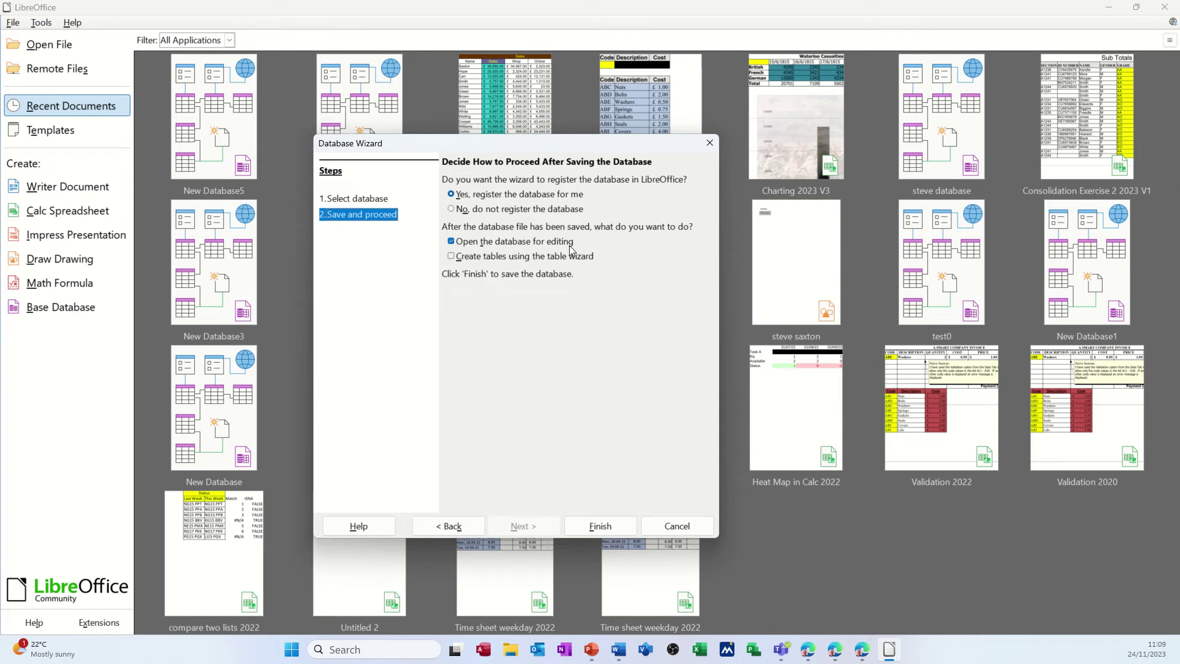
# - Save the new database as 'HR Base' and open it
pyautogui.click(601, 527)
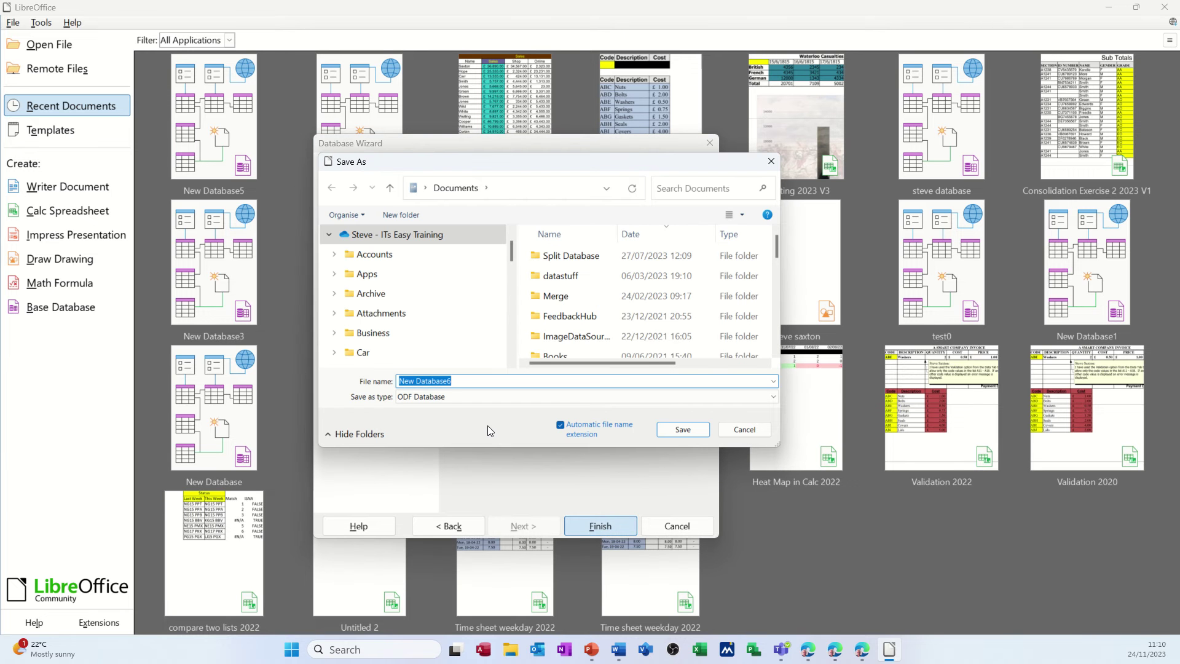
pyautogui.write('HR')
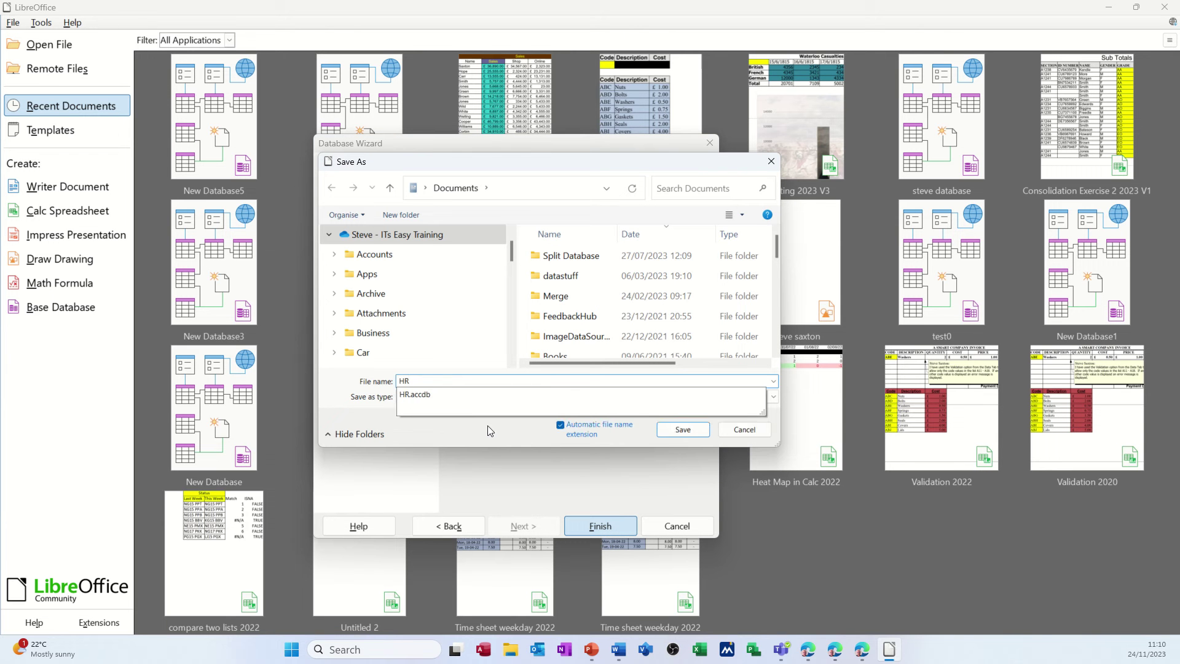
pyautogui.write(' Base')
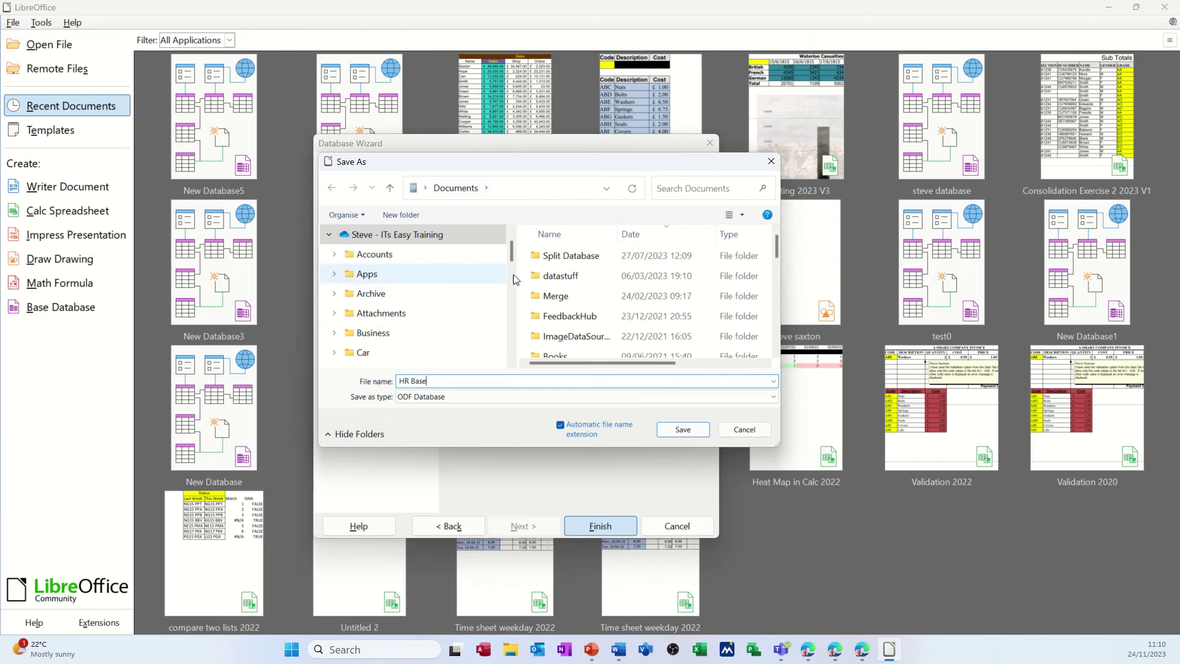
pyautogui.click(682, 428)
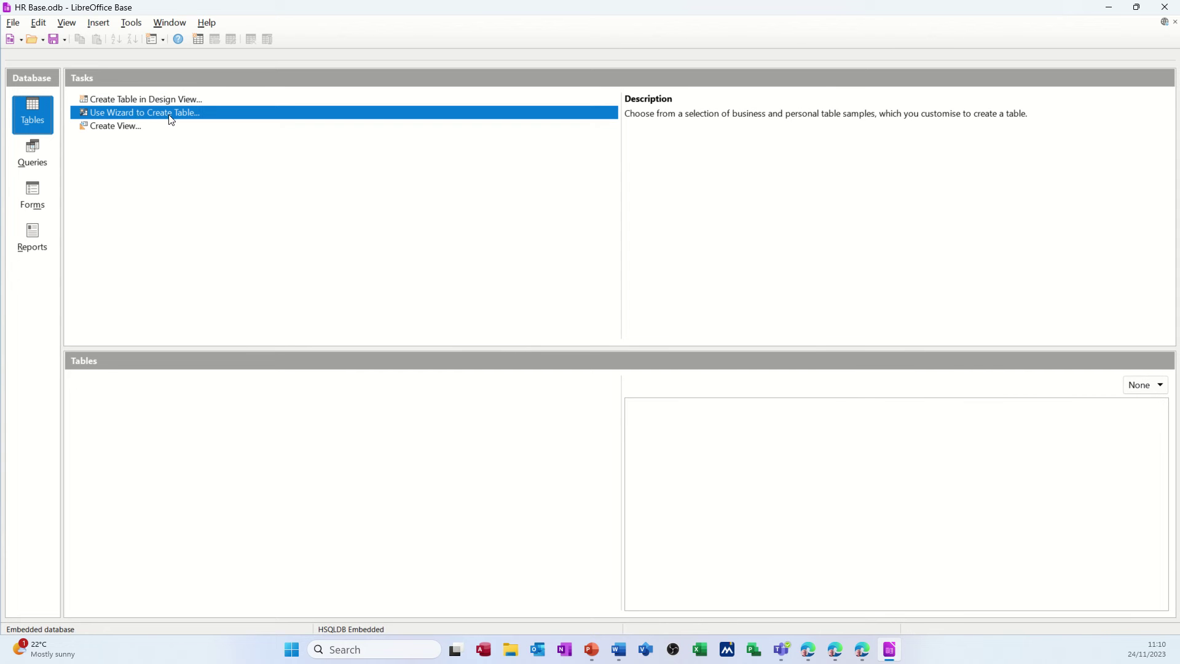
# - In a new table design, add a StaffID field of type Number
pyautogui.click(135, 102)
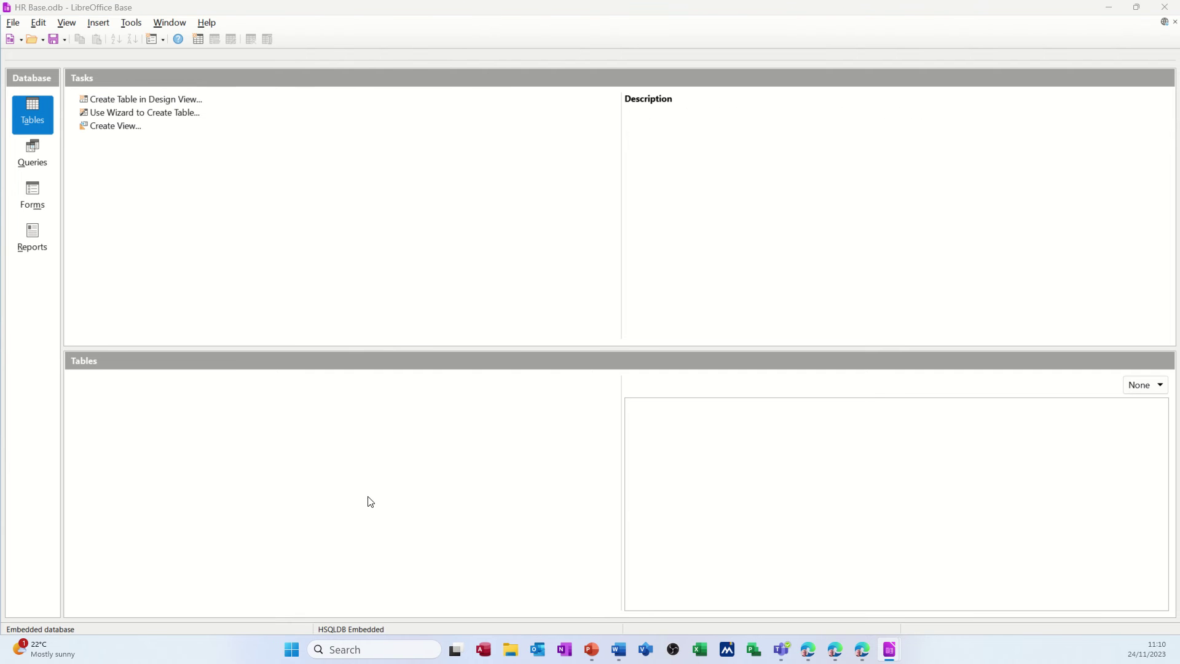
pyautogui.moveTo(556, 522); pyautogui.dragTo(613, 224)
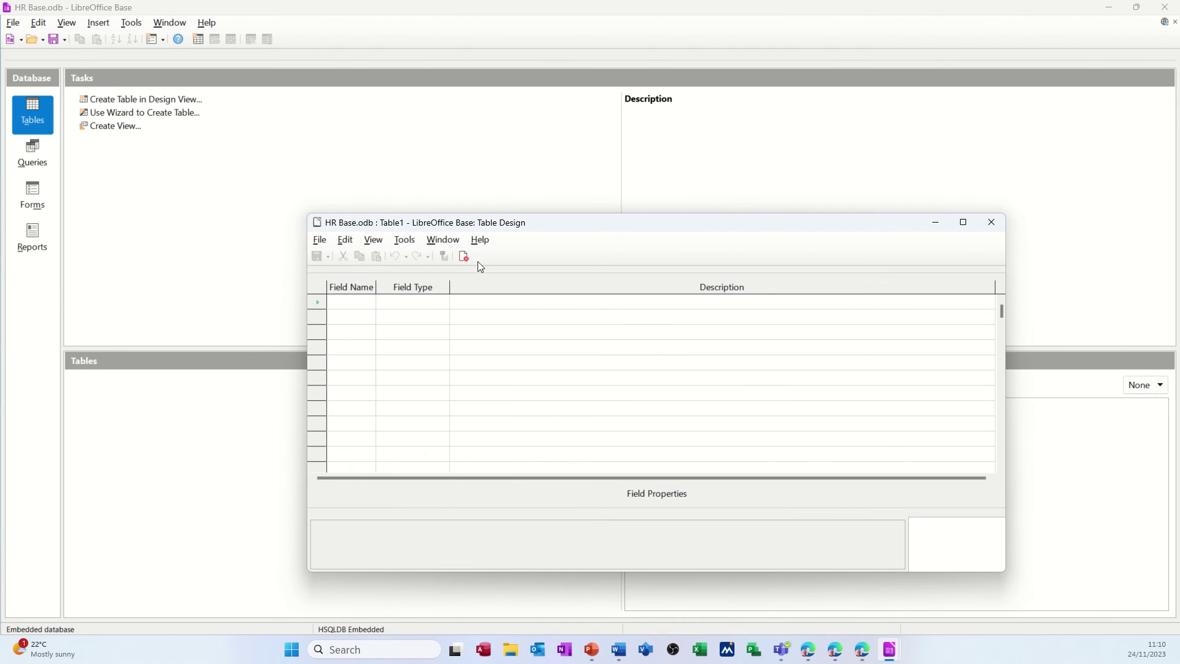
pyautogui.click(352, 301)
pyautogui.write('StaffID')
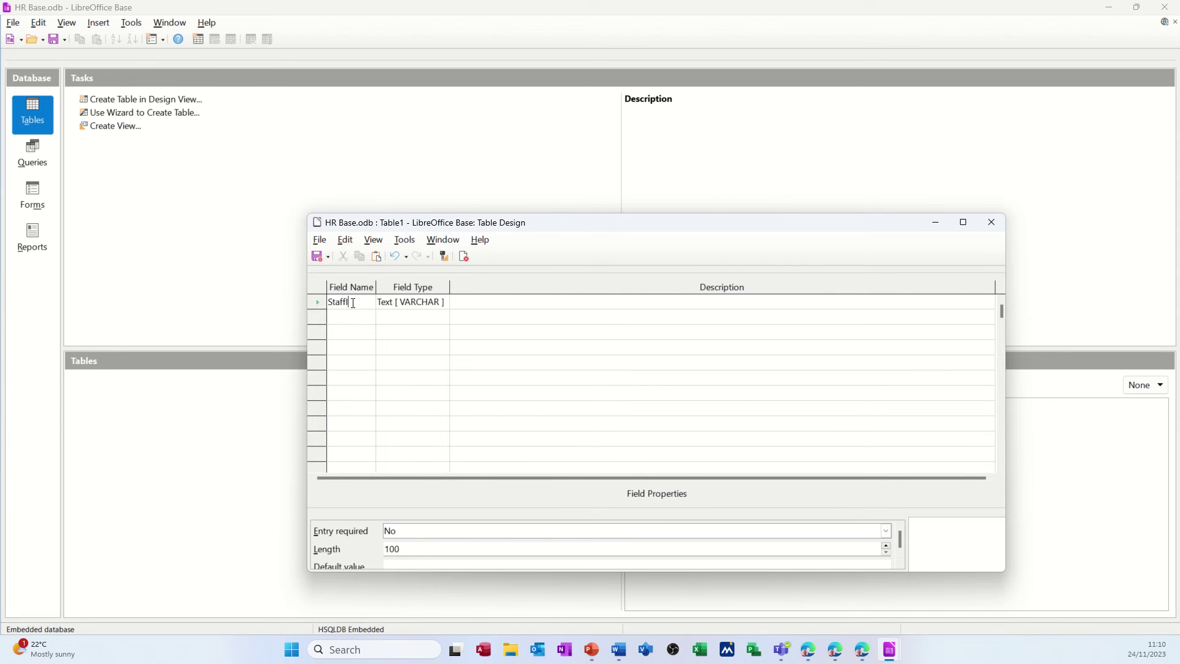
pyautogui.press('Tab')
pyautogui.press('n')
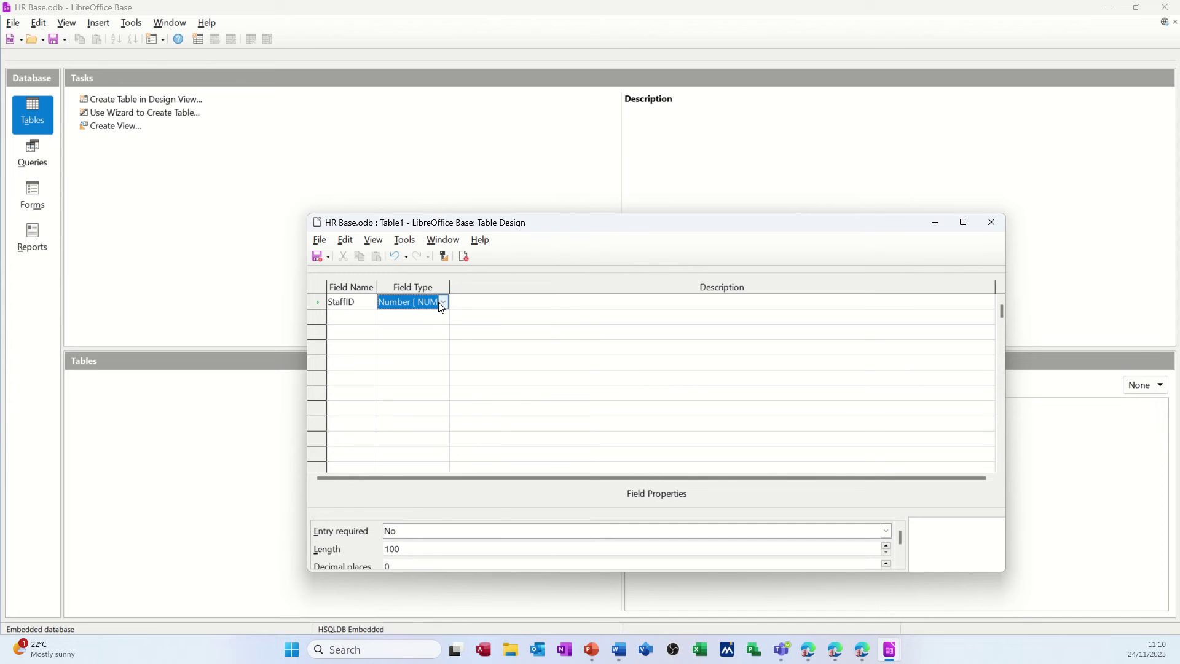
pyautogui.click(442, 303)
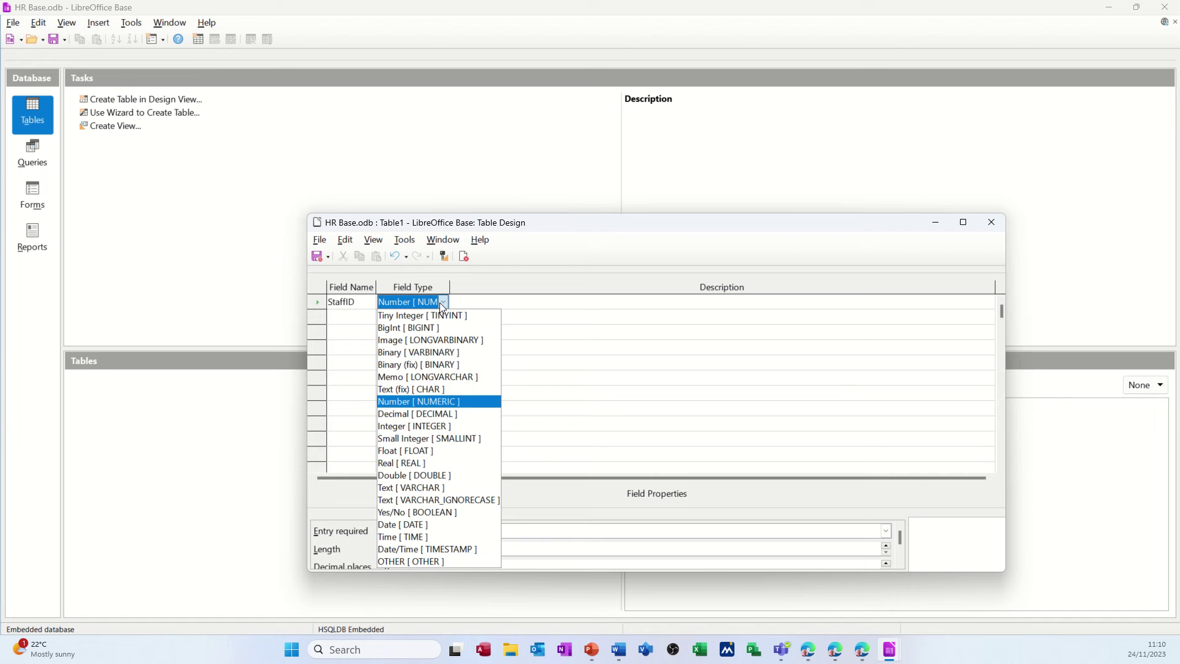
pyautogui.click(355, 316)
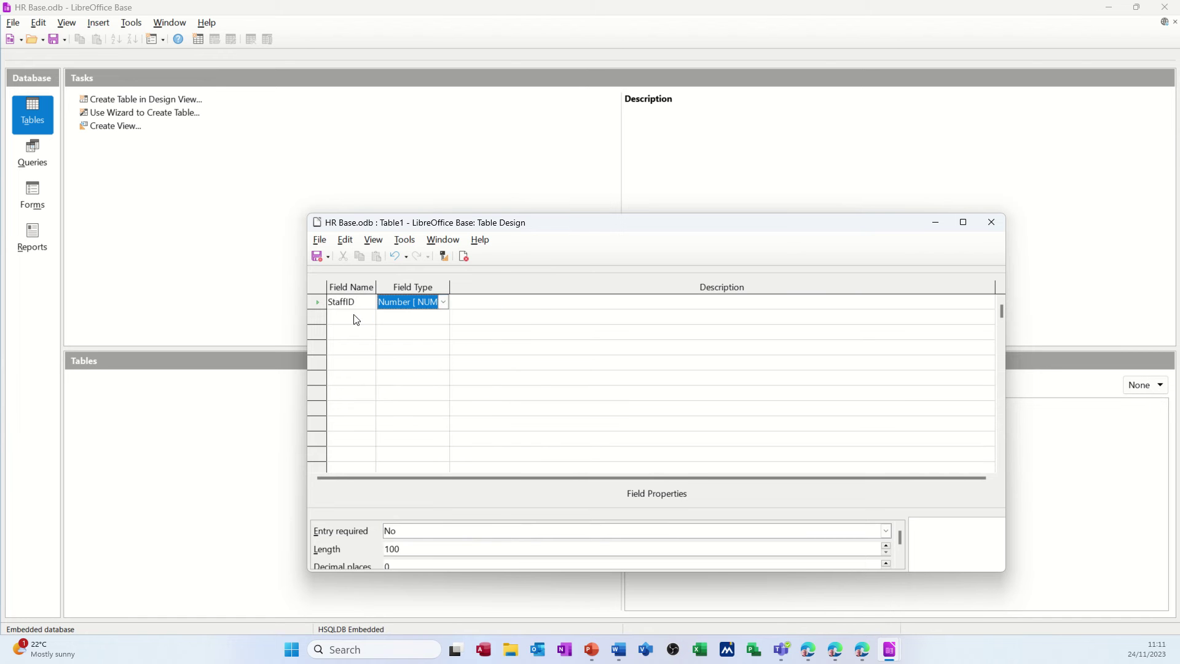
# - Add Text fields FristName and Surname below StaffID
pyautogui.click(355, 315)
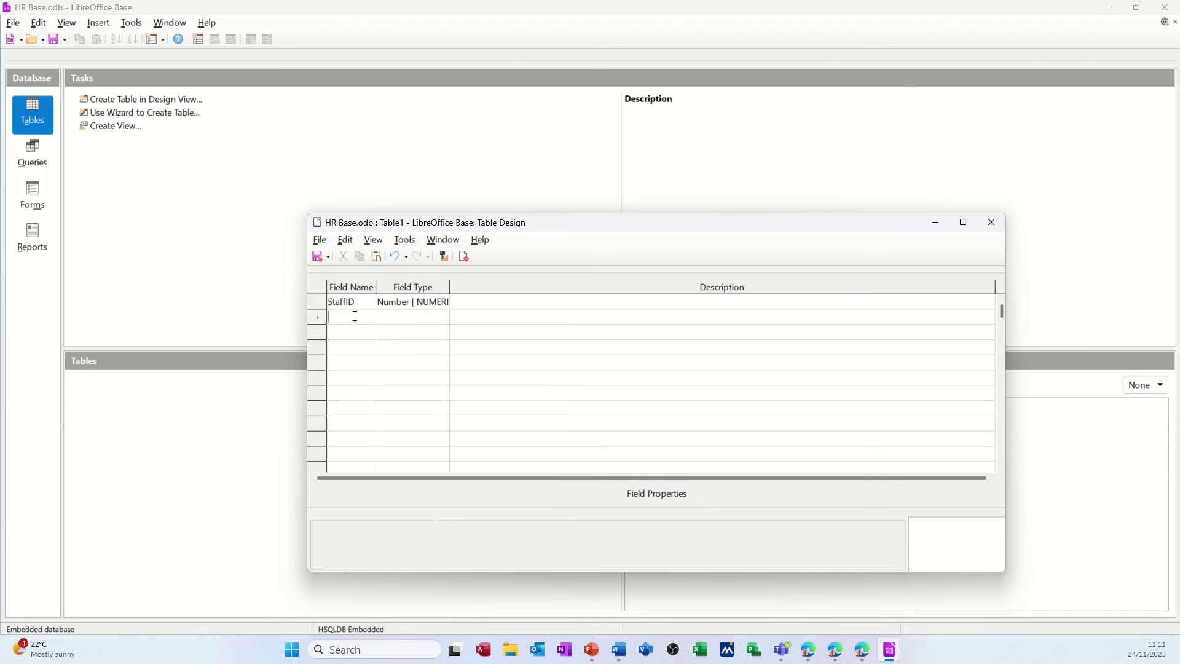
pyautogui.write('Staff')
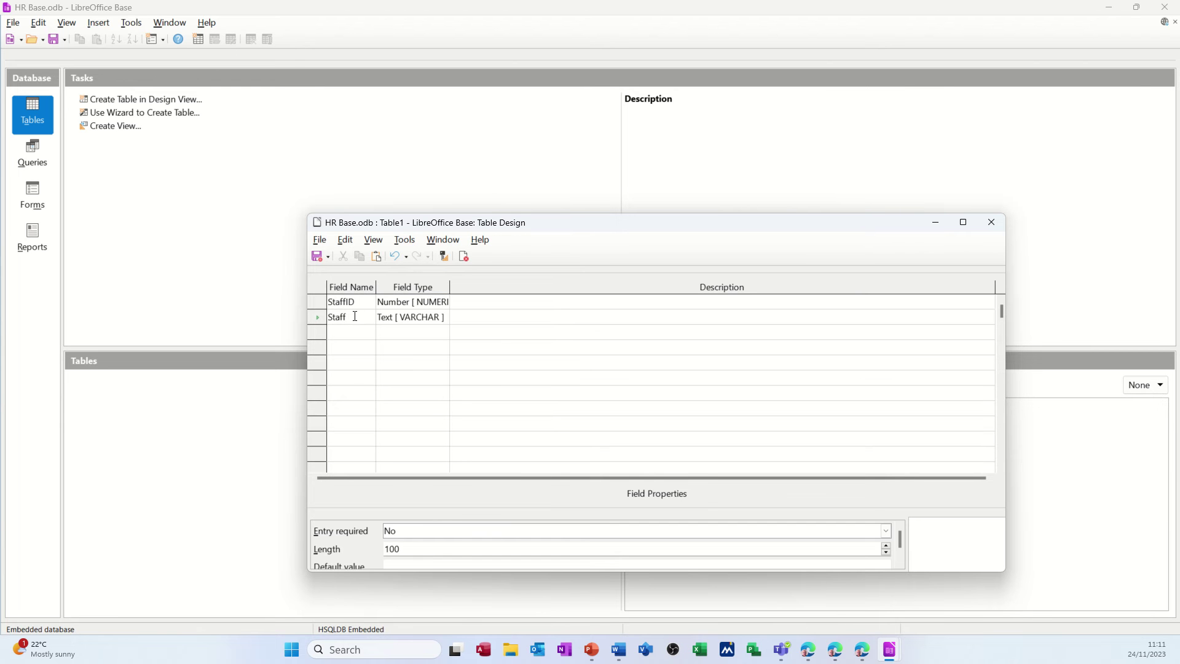
pyautogui.press('BackSpace')
pyautogui.press('BackSpace')
pyautogui.press('BackSpace')
pyautogui.press('BackSpace')
pyautogui.press('BackSpace')
pyautogui.write('FristName')
pyautogui.press('Tab')
pyautogui.click(355, 335)
pyautogui.click(354, 333)
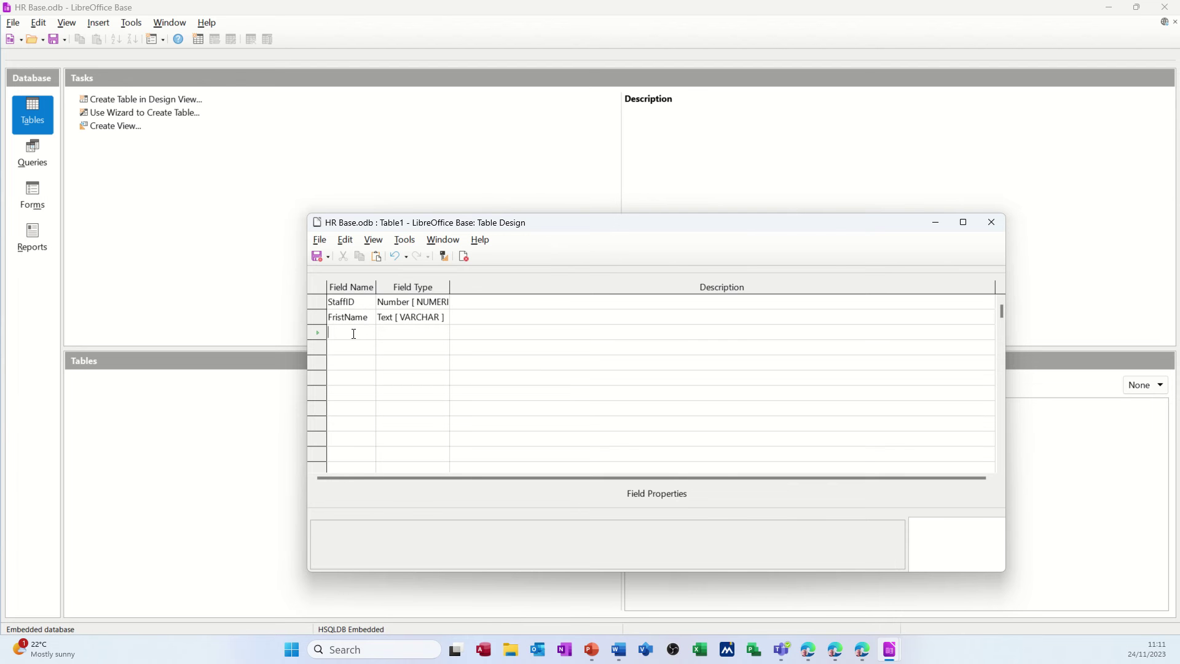
pyautogui.write('Surname')
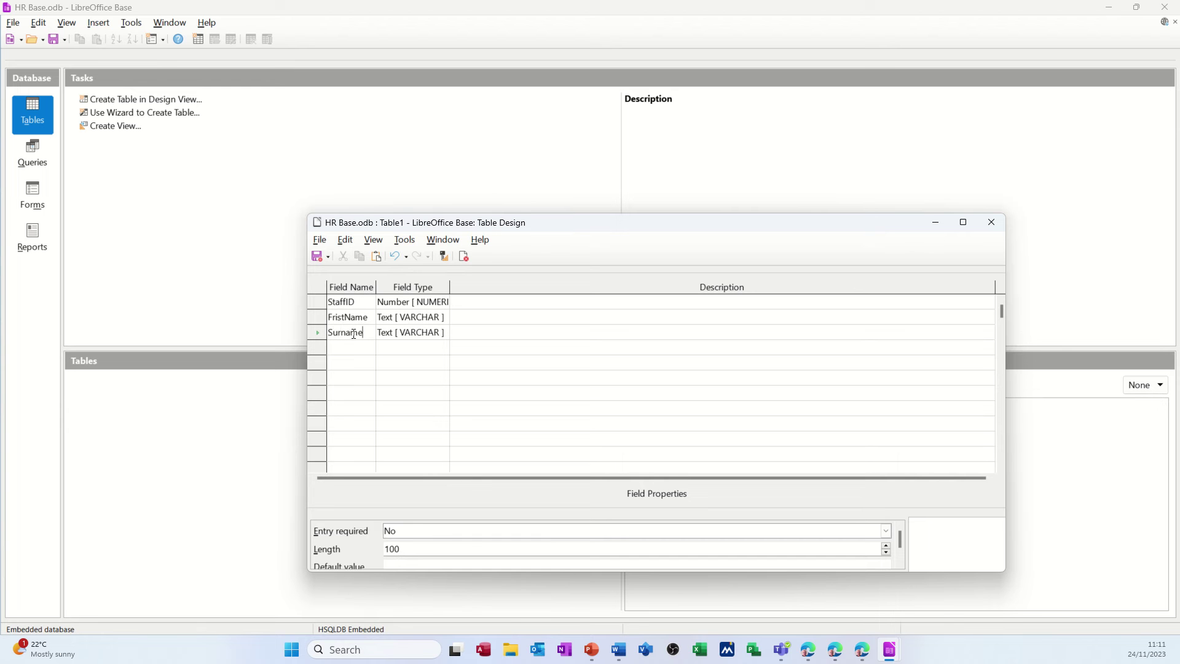
pyautogui.press('Tab')
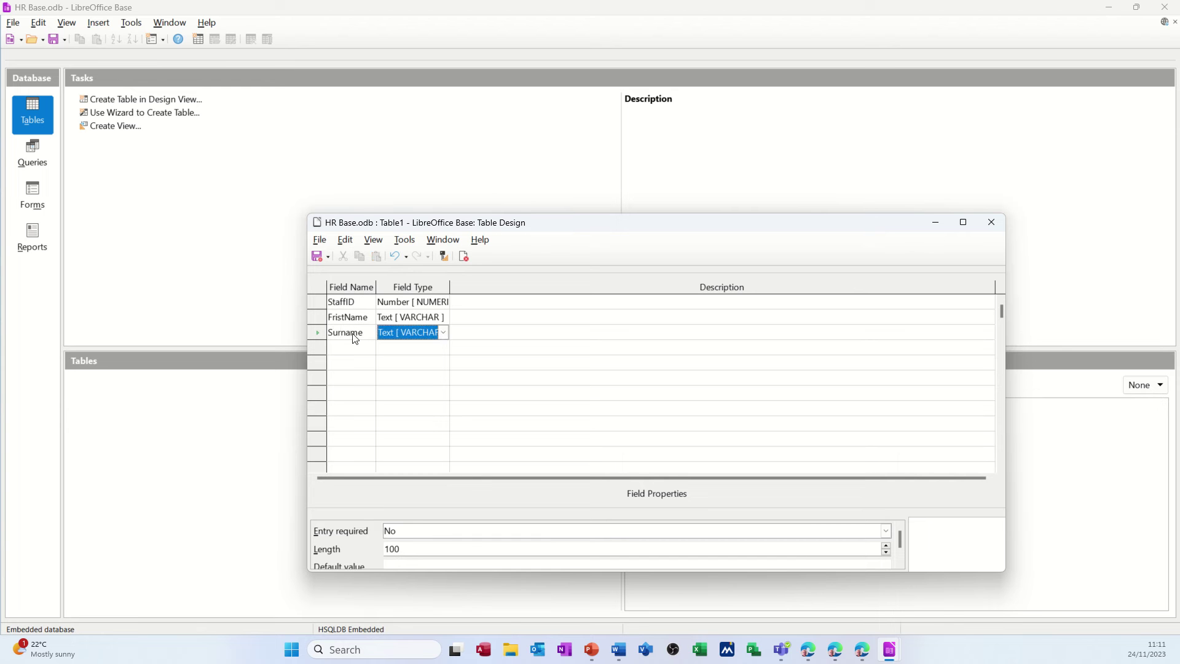
pyautogui.click(343, 349)
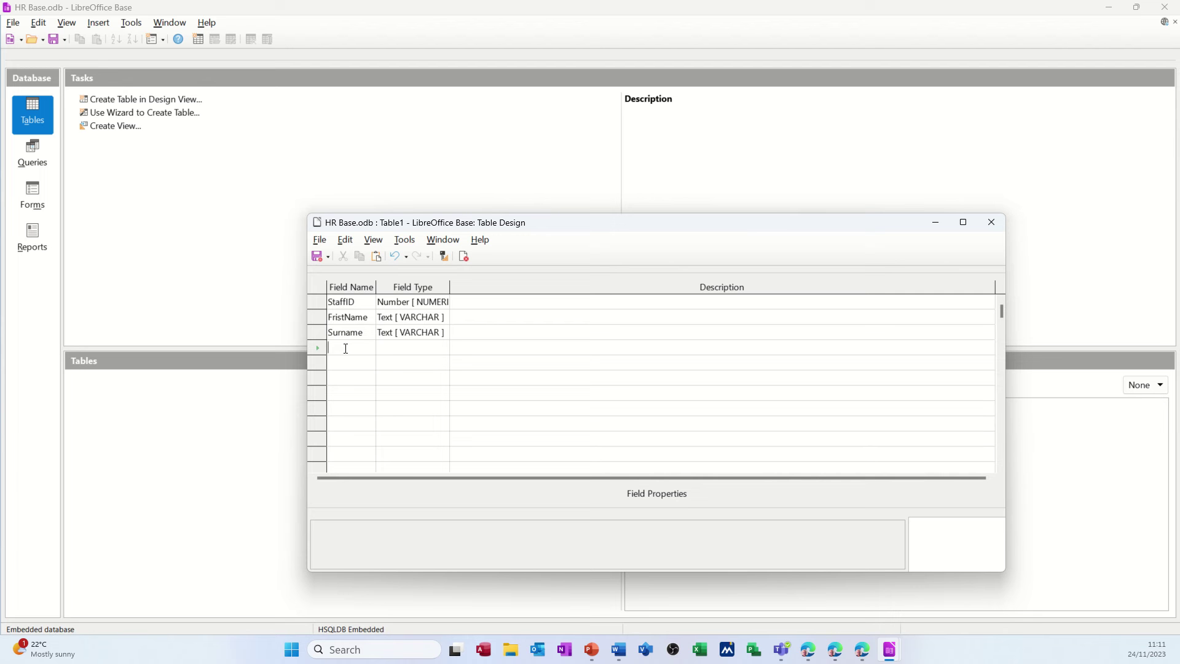
# - Make StaffID the primary key, save the table as TblStaff, and close the design
pyautogui.rightClick(319, 307)
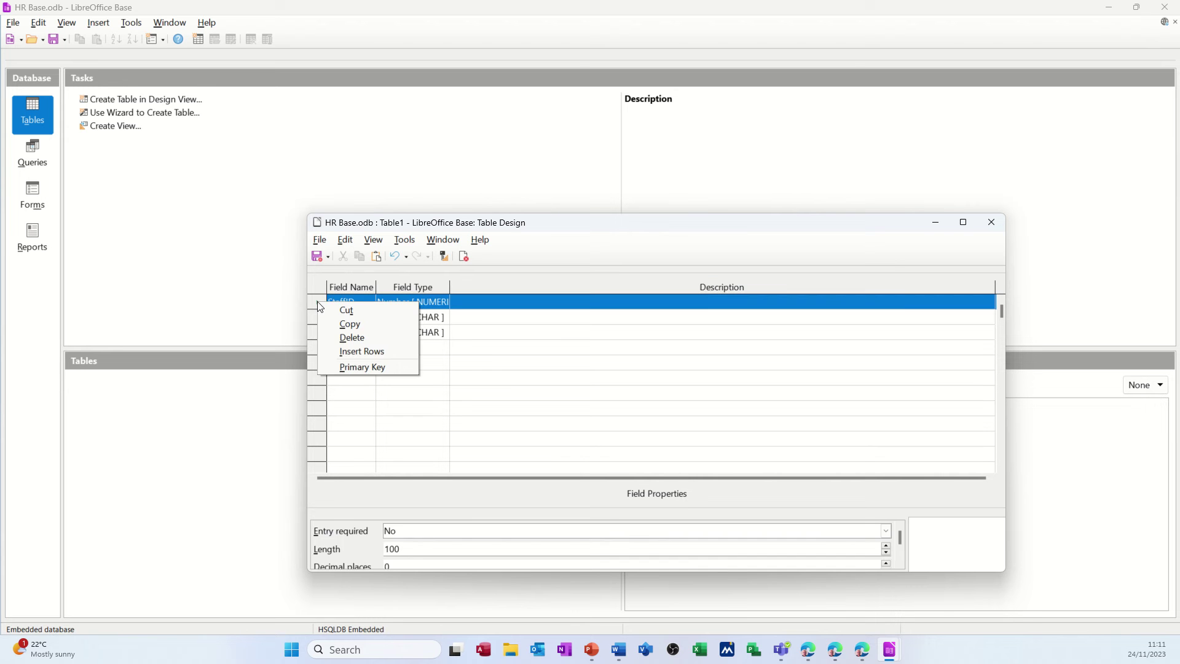
pyautogui.click(352, 368)
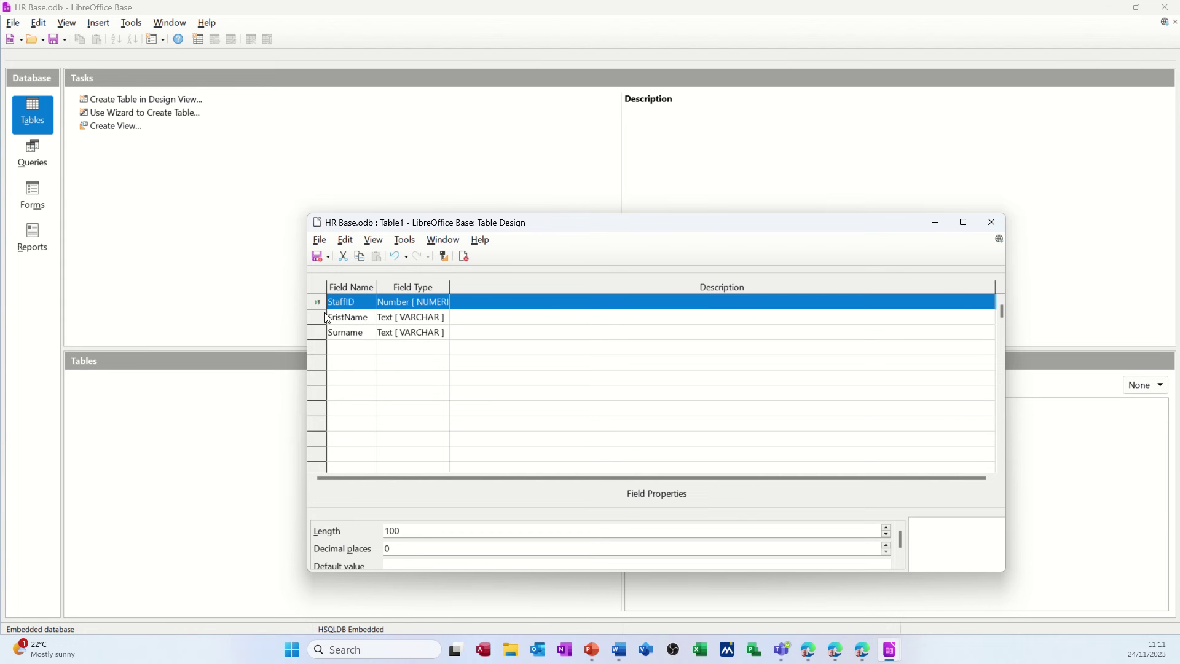
pyautogui.click(317, 257)
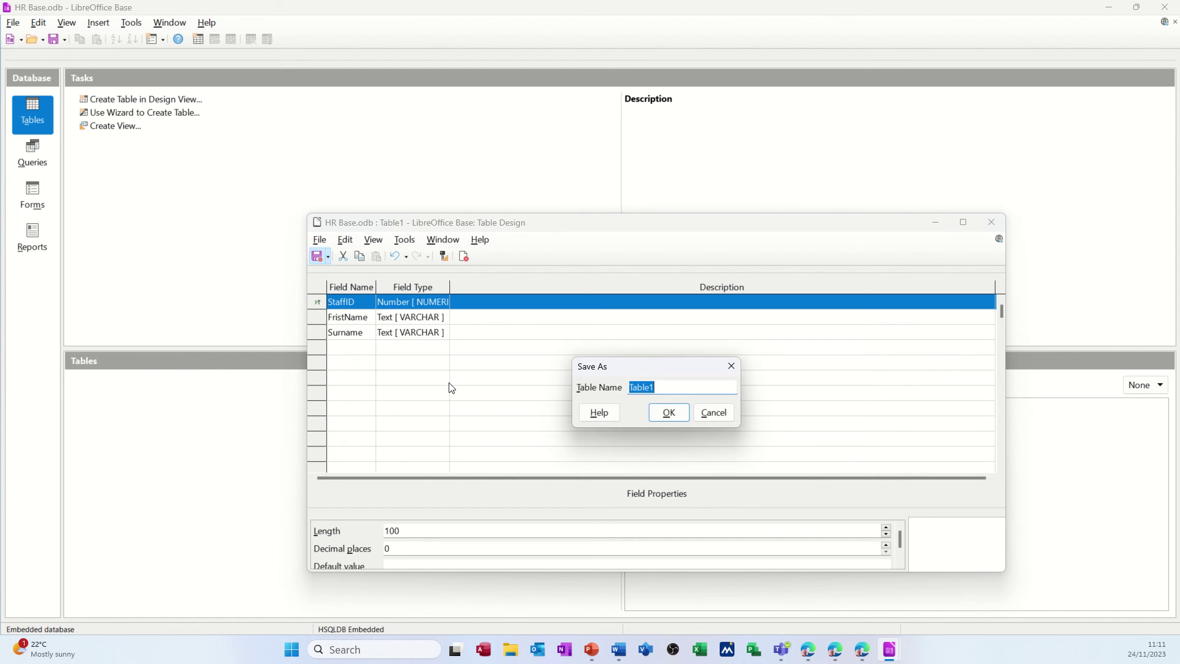
pyautogui.write('TblStaff')
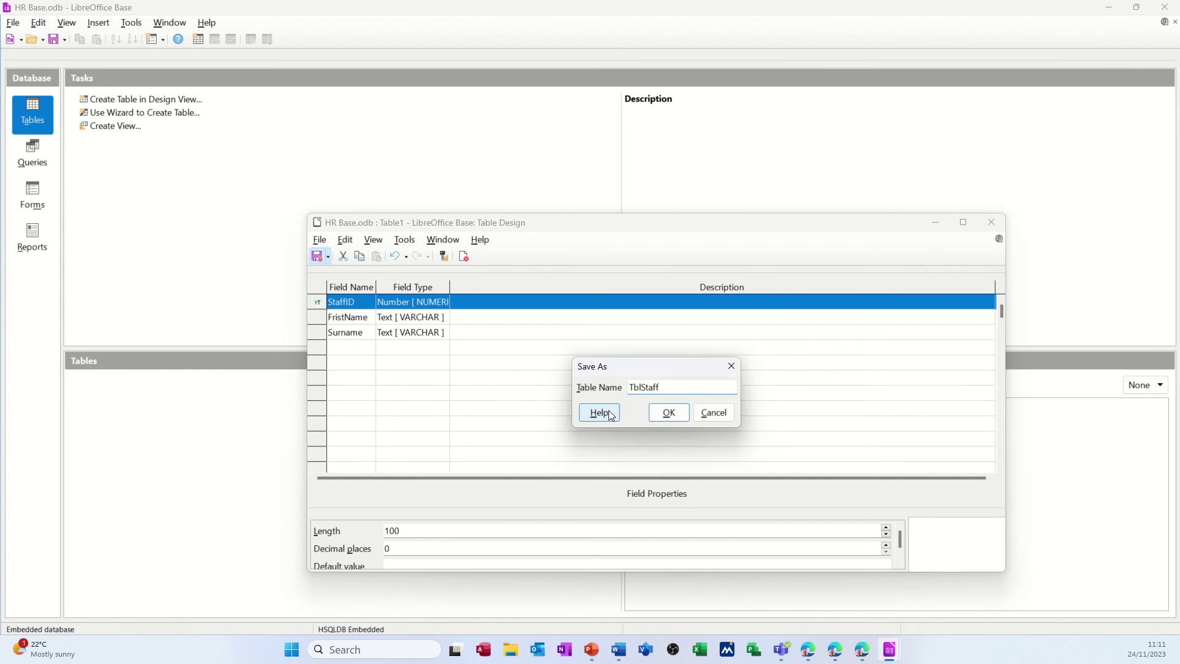
pyautogui.click(668, 413)
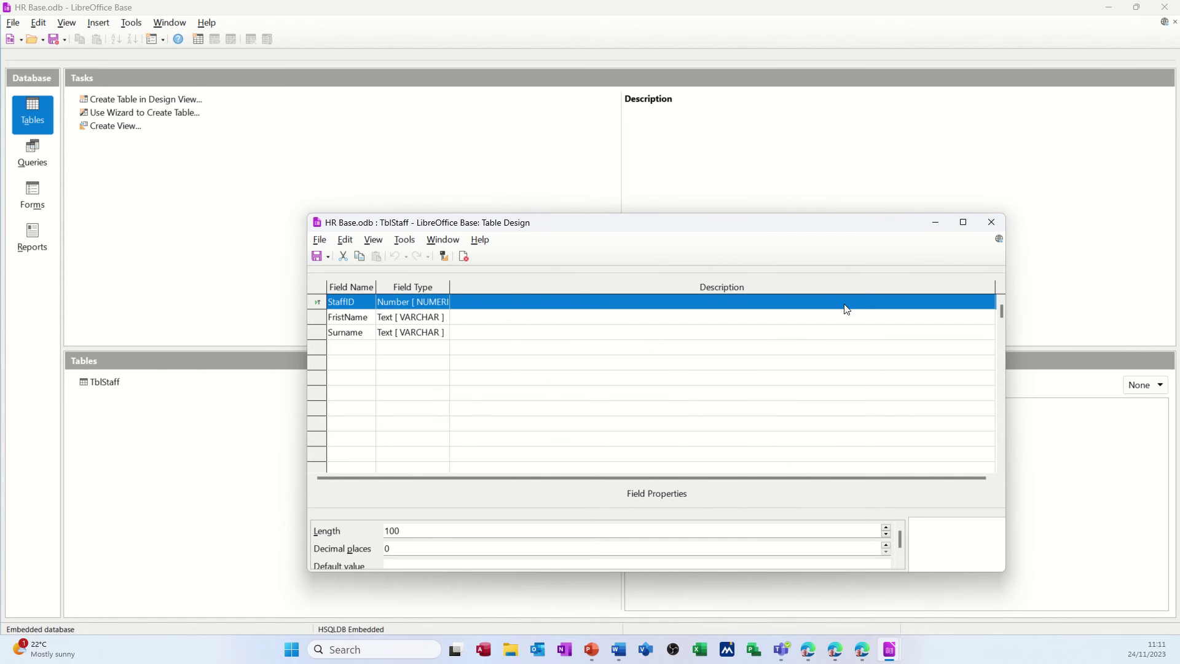
pyautogui.click(990, 222)
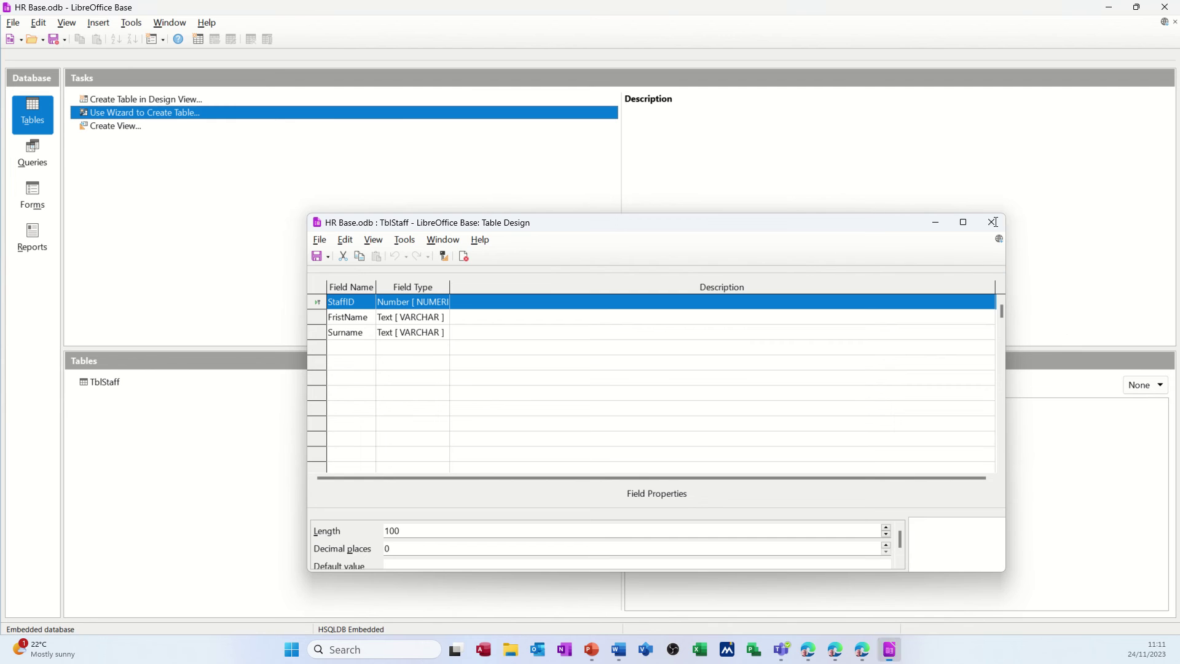
pyautogui.click(101, 383)
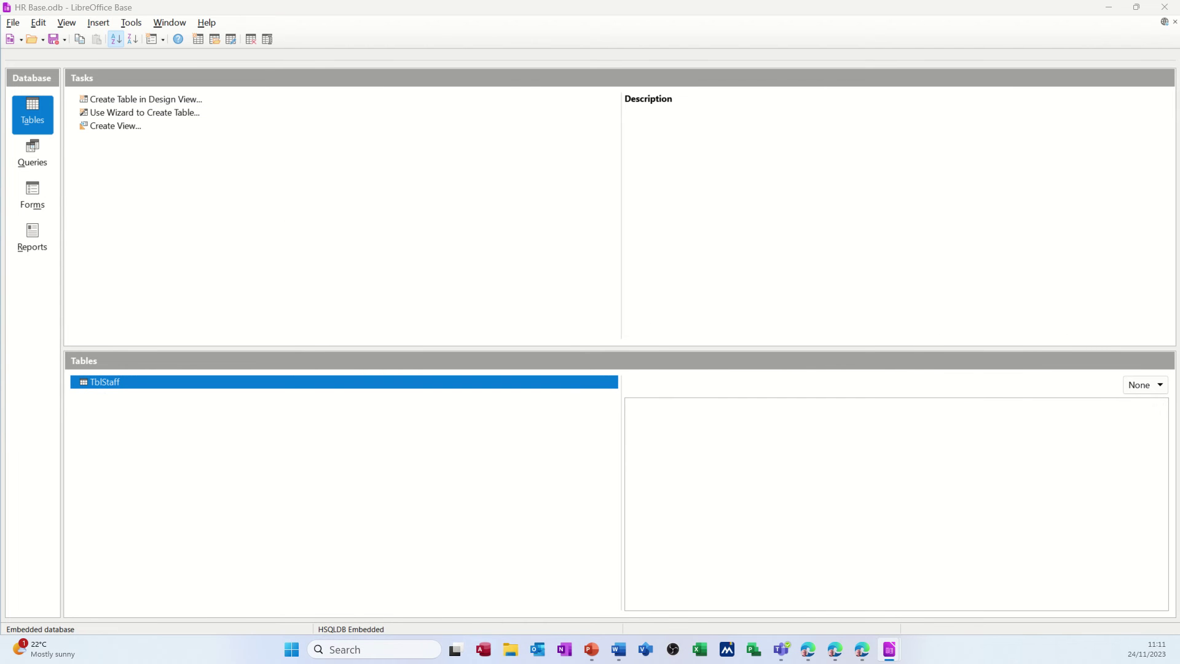
# - Open TblStaff and enter record 1 with the first staff member's first name and surname
pyautogui.moveTo(544, 372); pyautogui.dragTo(570, 233)
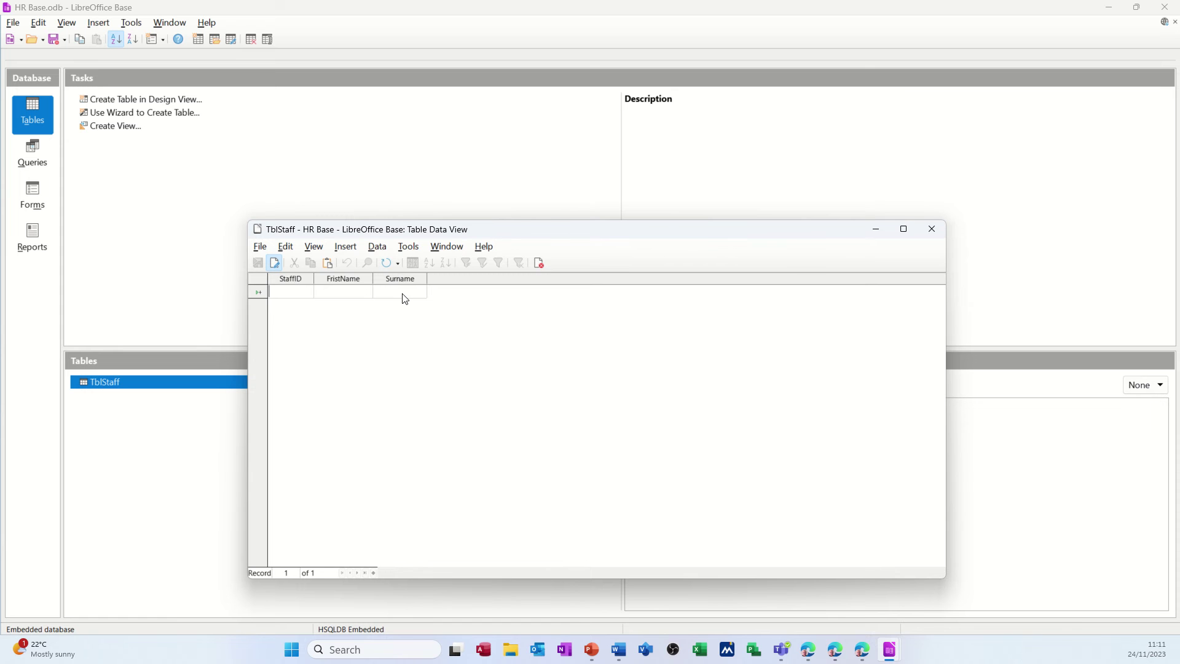
pyautogui.write('1')
pyautogui.click(357, 292)
pyautogui.press('Tab')
pyautogui.press('Tab')
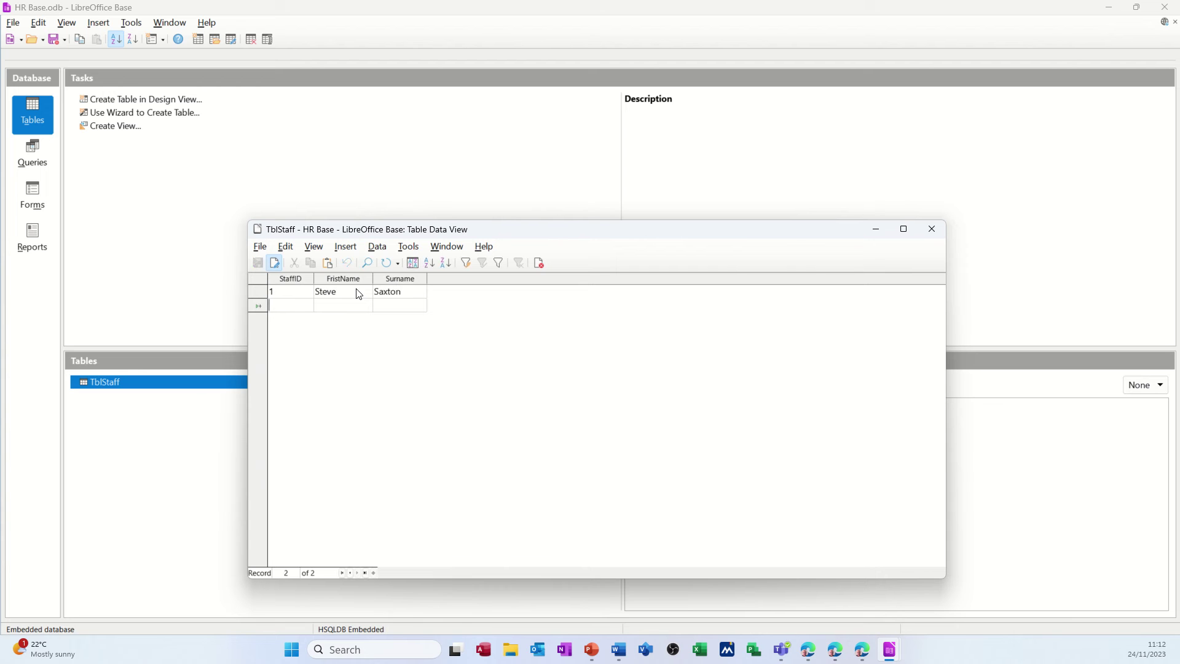
# - Enter records 2 and 3 with each staff member's name, then close the datasheet
pyautogui.write('2 ')
pyautogui.press('Return')
pyautogui.write('3 ')
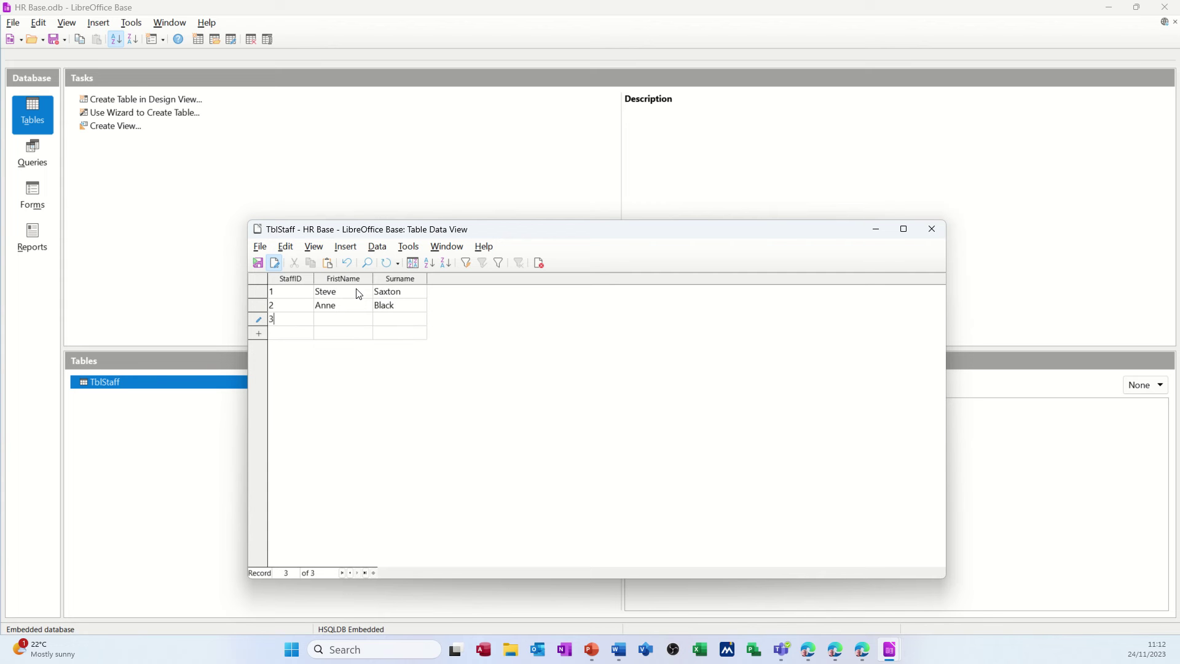
pyautogui.press('Return')
pyautogui.click(932, 230)
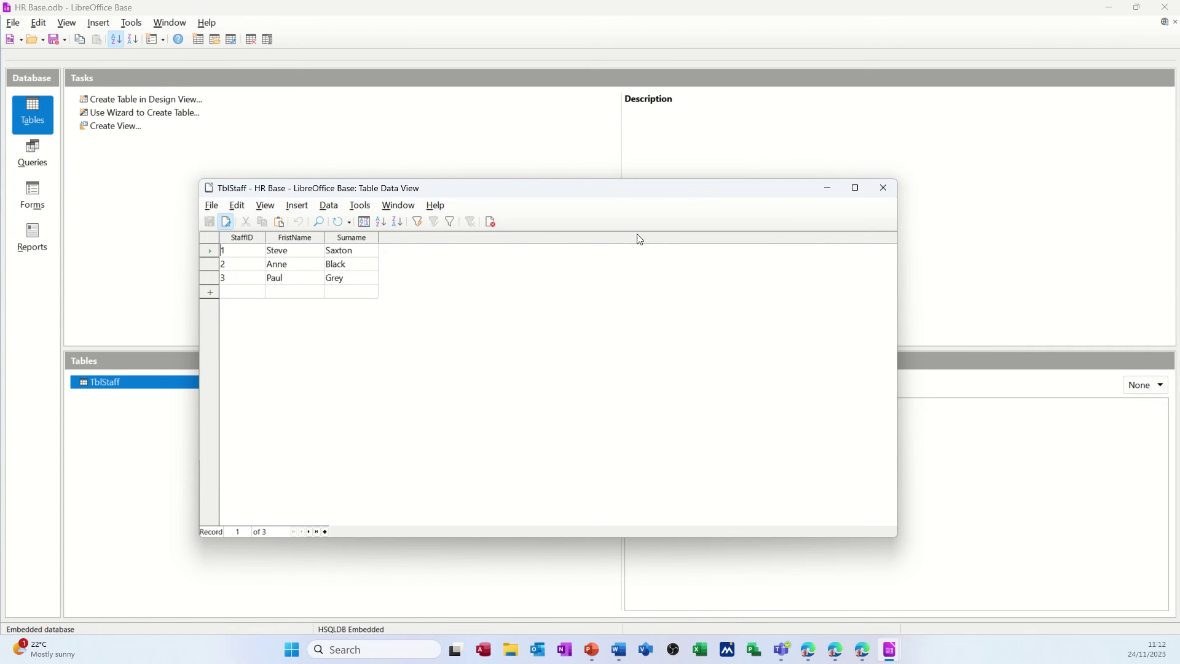
pyautogui.click(883, 188)
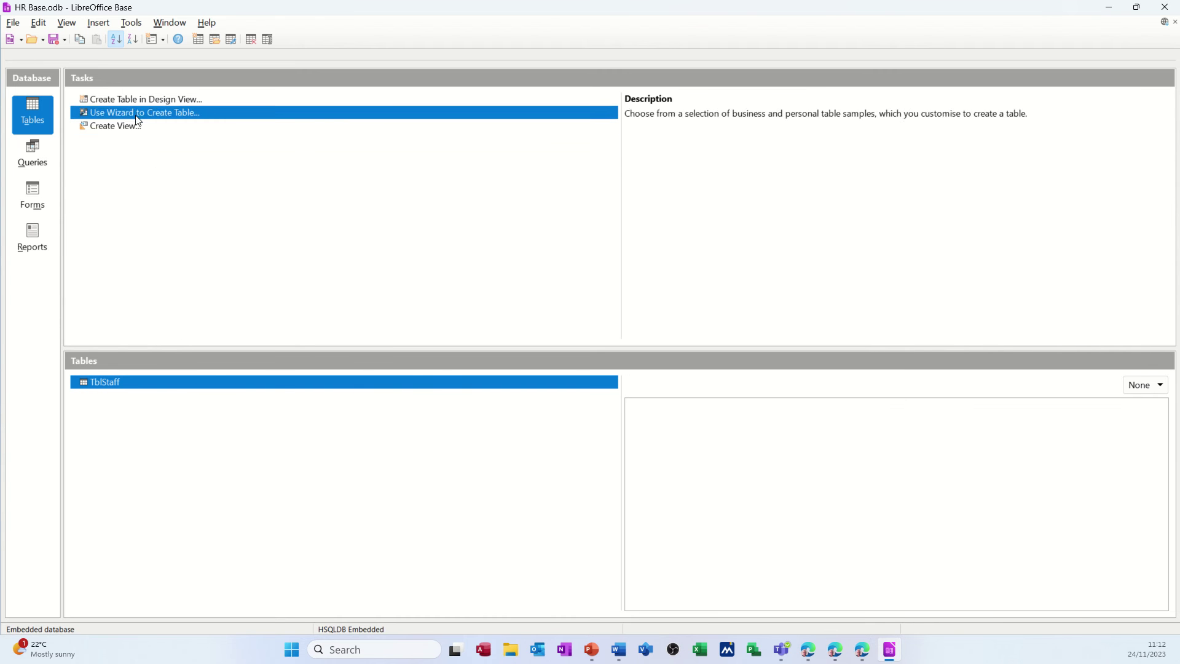
# - Add CourseID and CourseName fields to a new table design
pyautogui.click(108, 97)
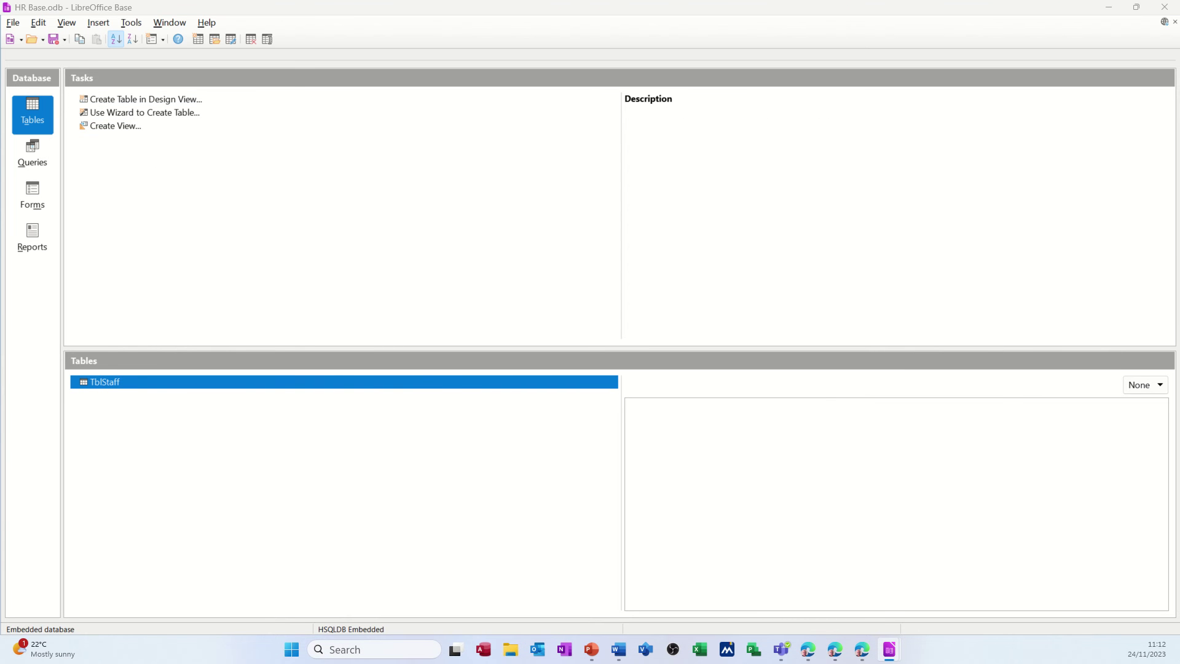
pyautogui.moveTo(517, 453); pyautogui.dragTo(458, 259)
pyautogui.click(247, 337)
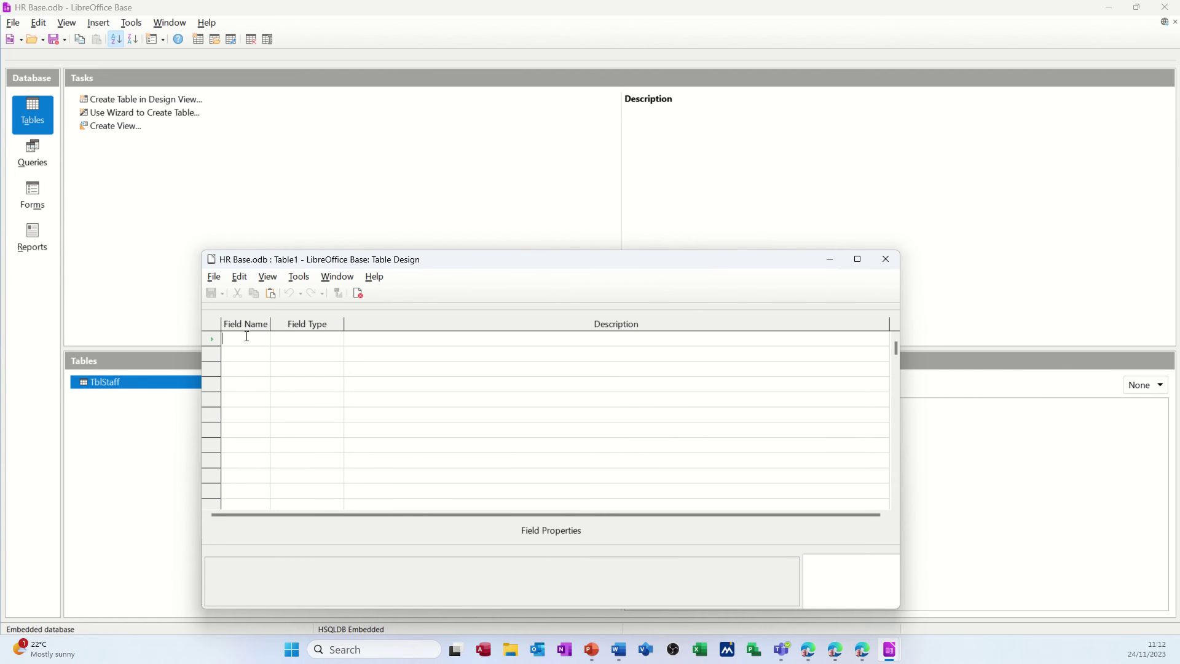
pyautogui.write('Course')
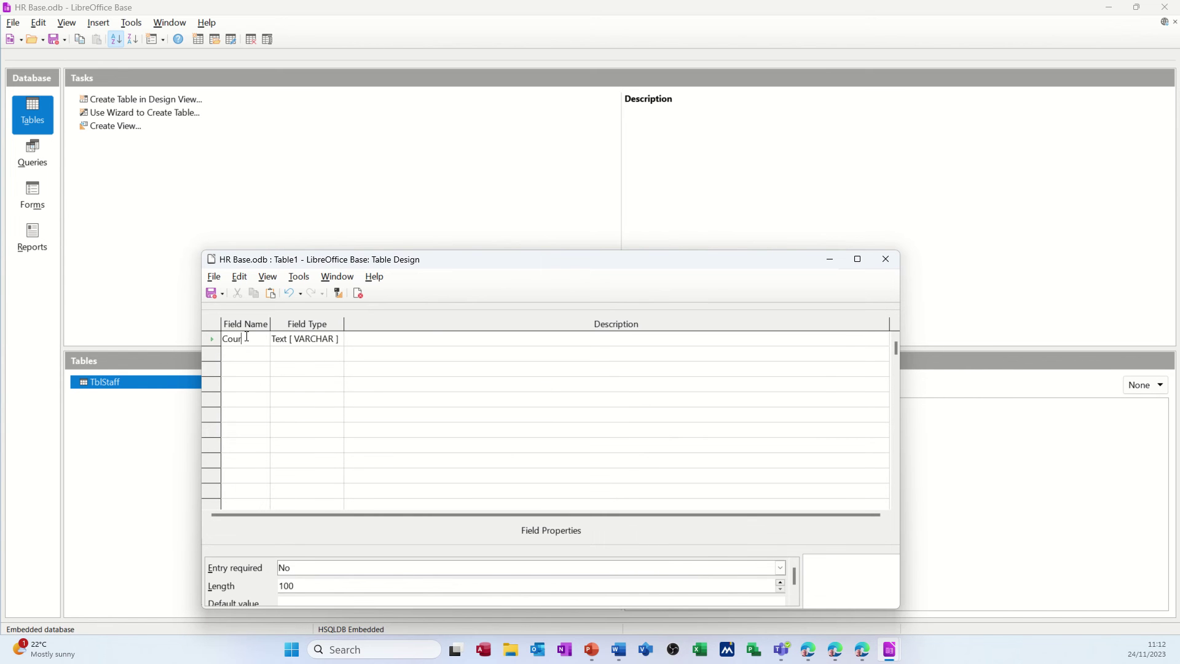
pyautogui.write('ID')
pyautogui.press('Tab')
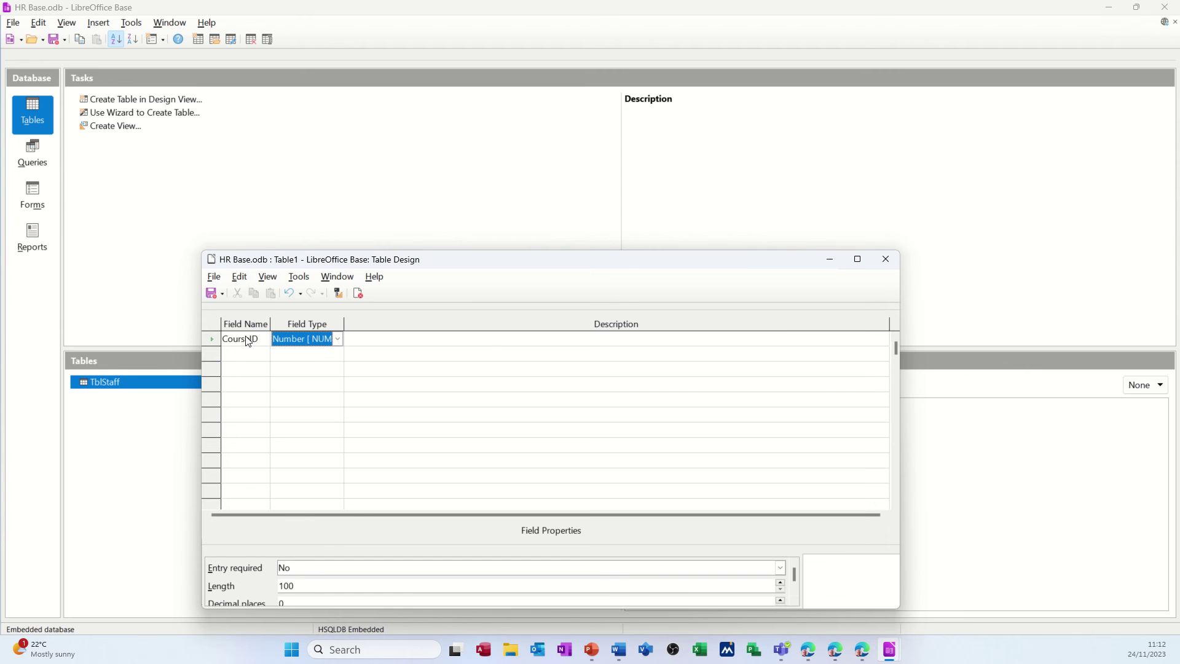
pyautogui.click(238, 352)
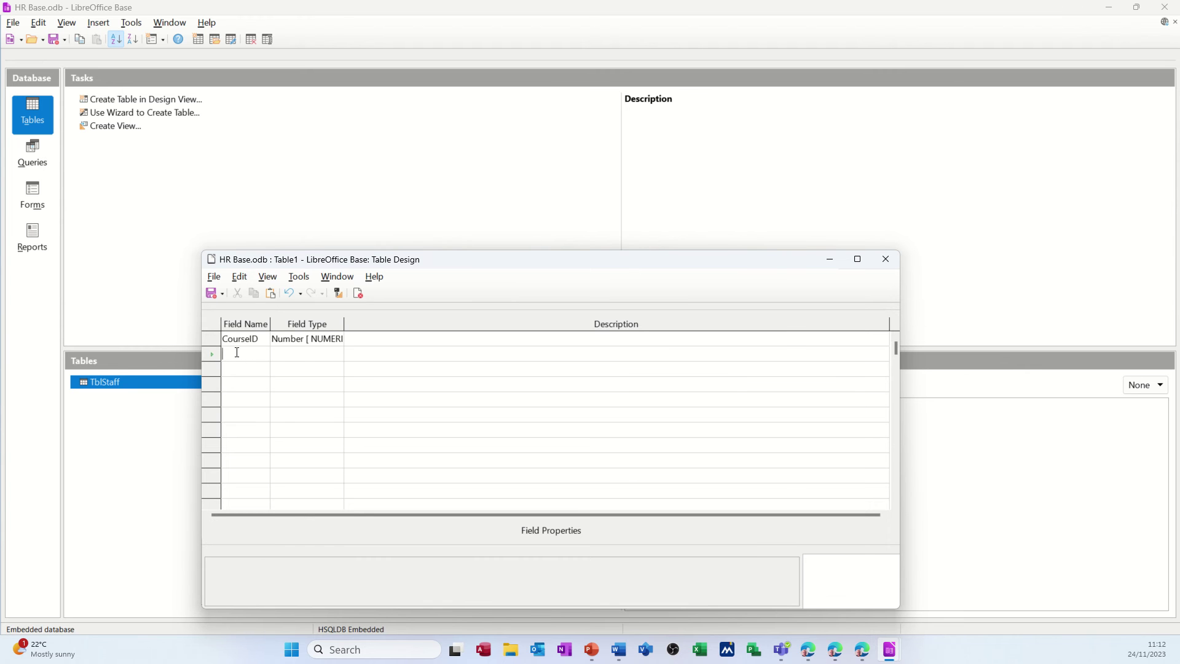
pyautogui.write('CourseName')
pyautogui.press('Tab')
# - Add a Number field Level and a Date field DateOfCourse
pyautogui.click(236, 373)
pyautogui.click(235, 370)
pyautogui.write('Level')
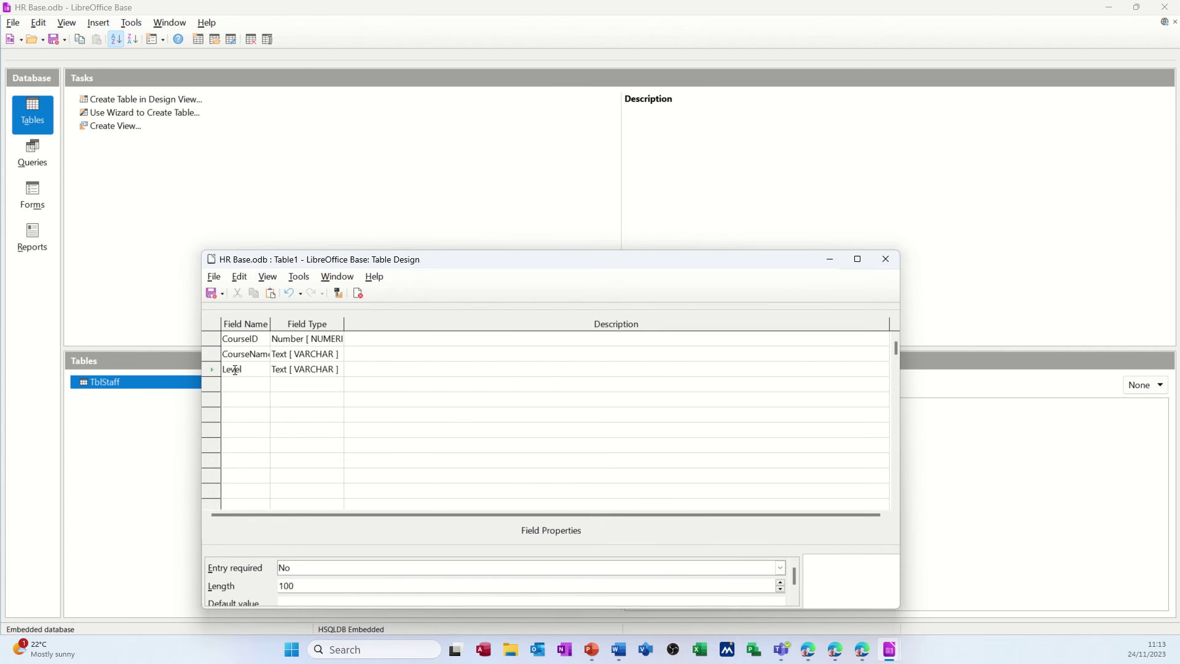
pyautogui.press('Tab')
pyautogui.press('n')
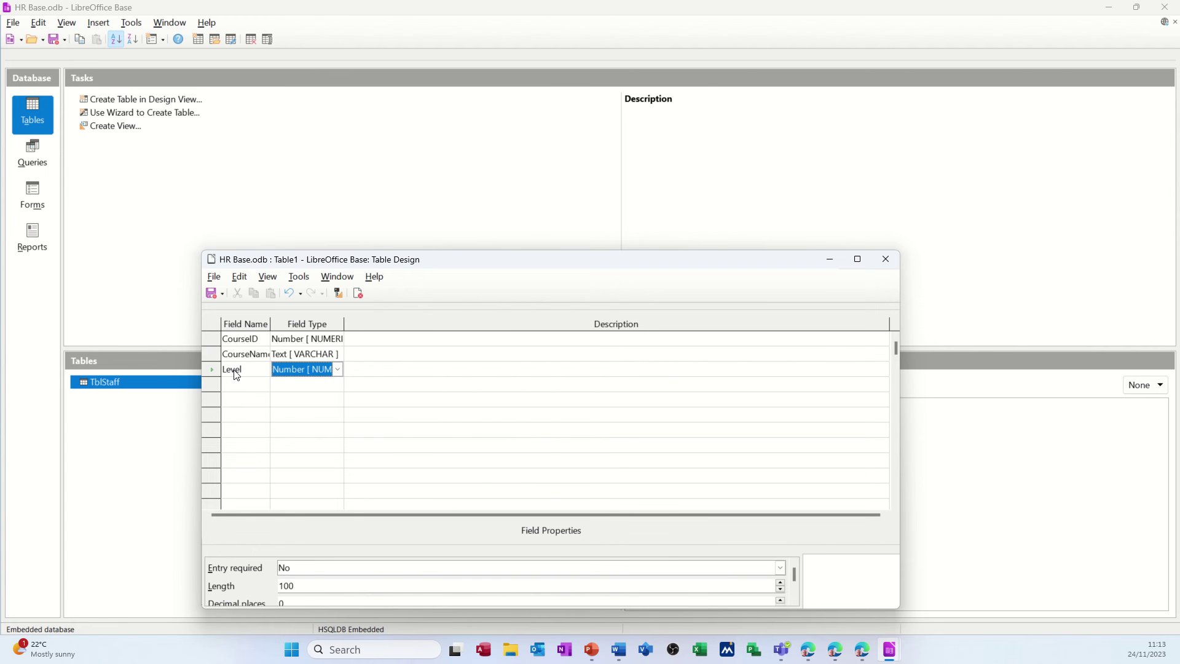
pyautogui.click(235, 385)
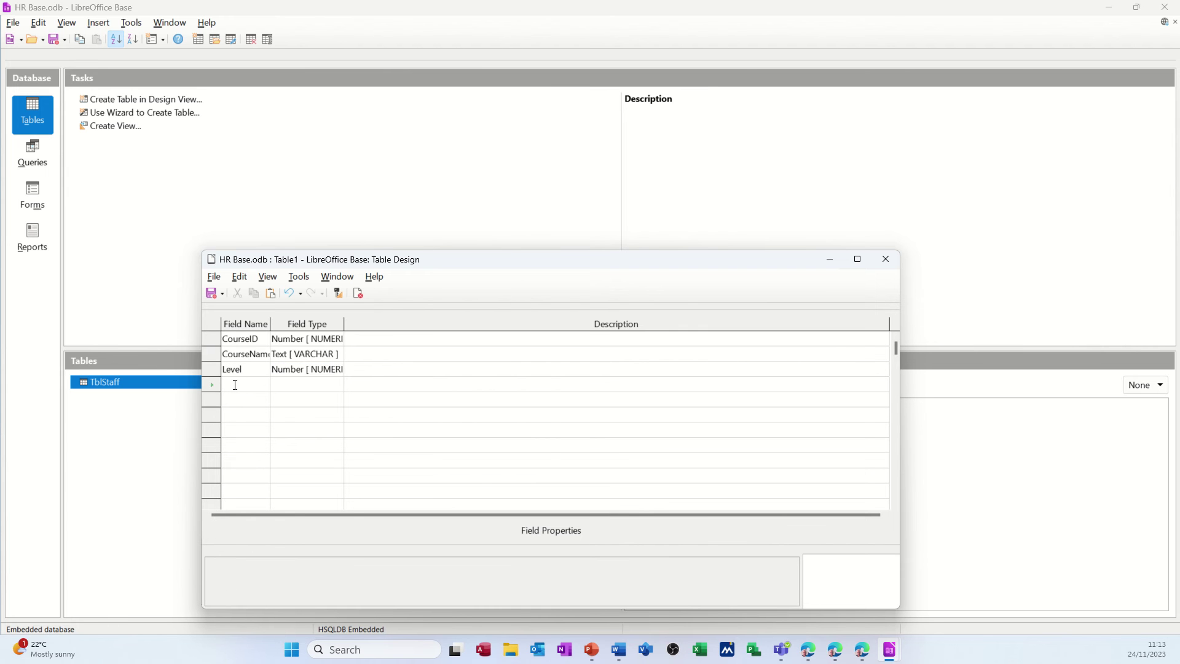
pyautogui.write('Date')
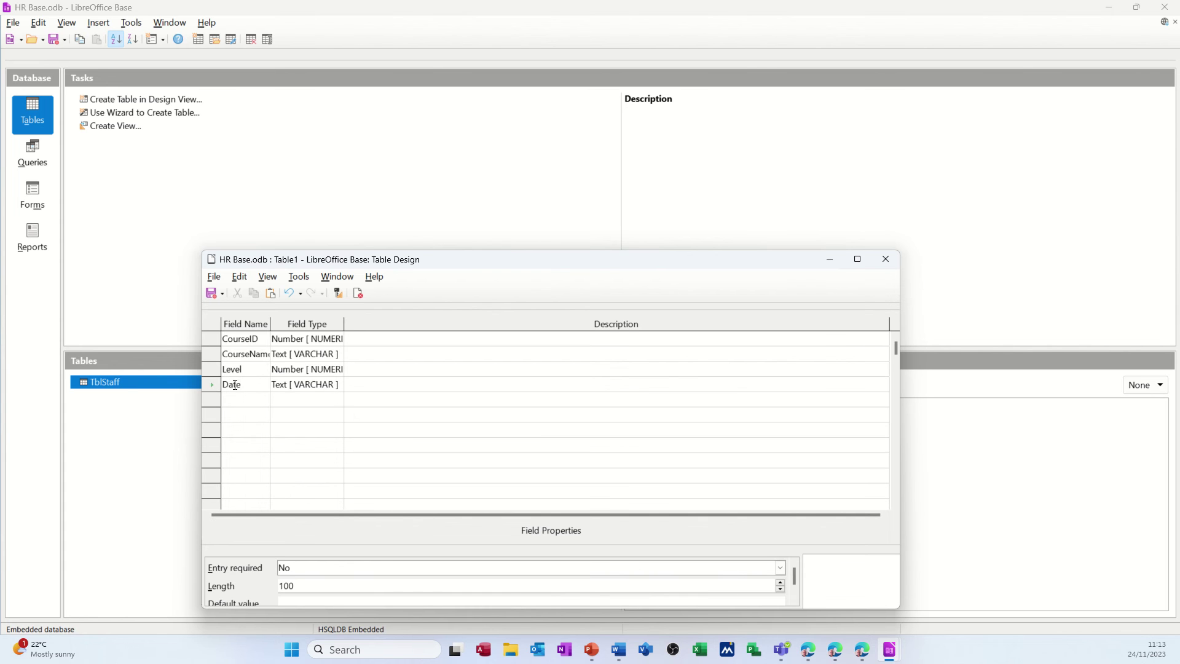
pyautogui.write('OfCourse')
pyautogui.press('Tab')
pyautogui.press('d')
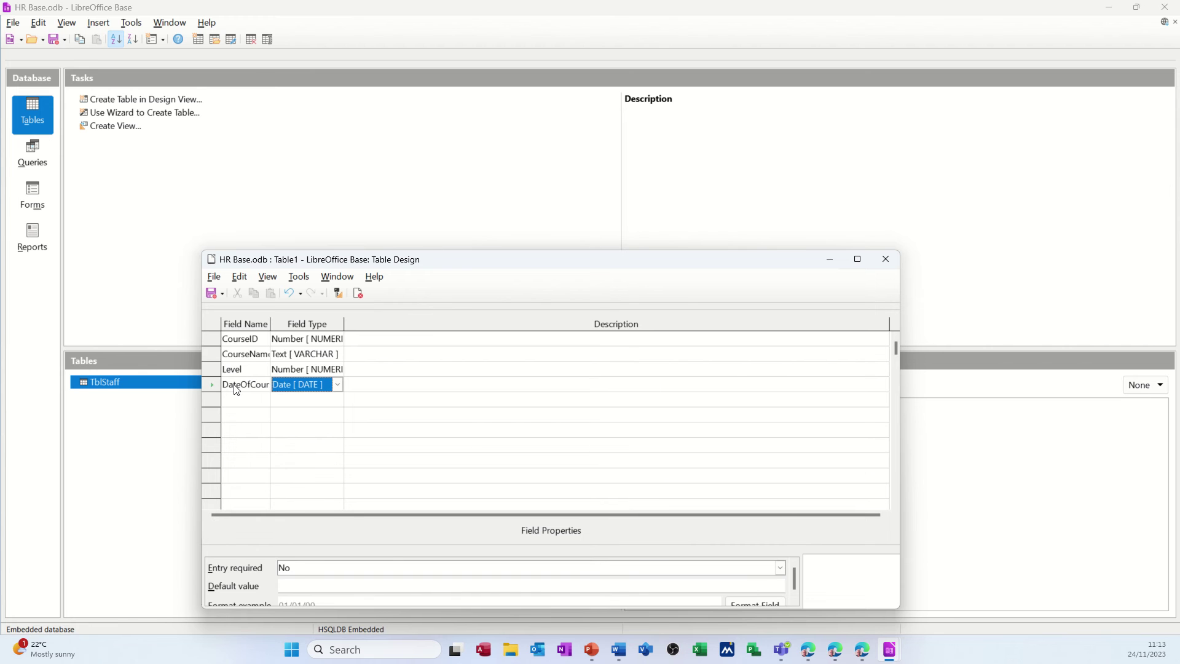
# - Add a Number field StaffID, make CourseID the primary key, and start saving
pyautogui.click(242, 400)
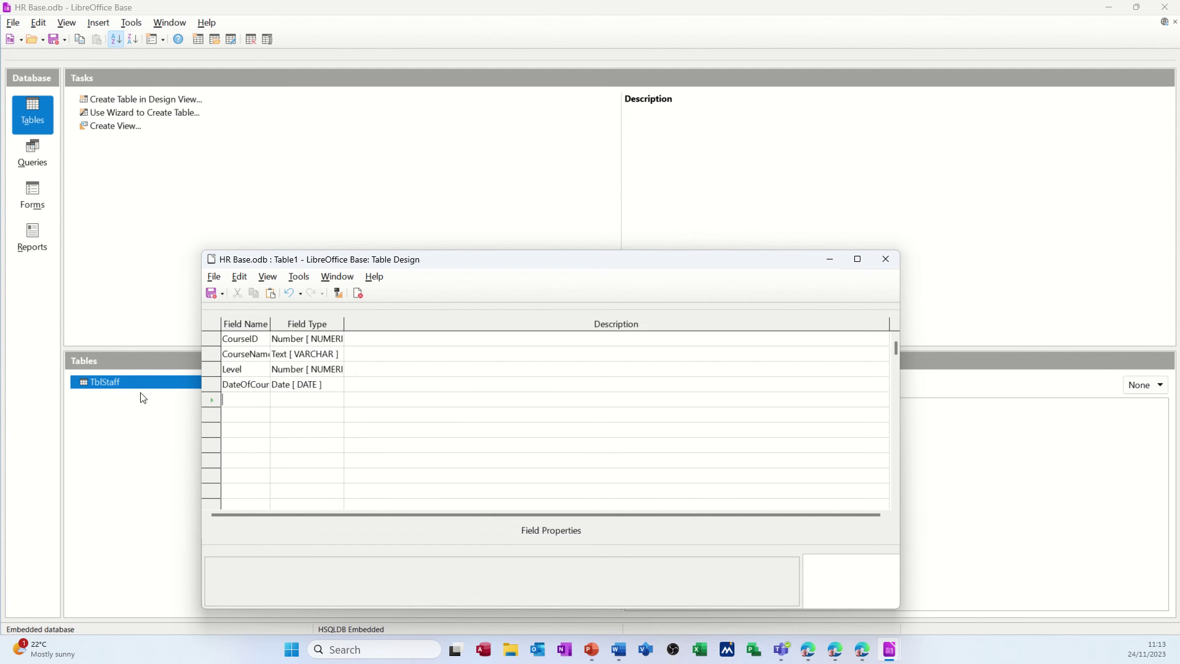
pyautogui.write('St')
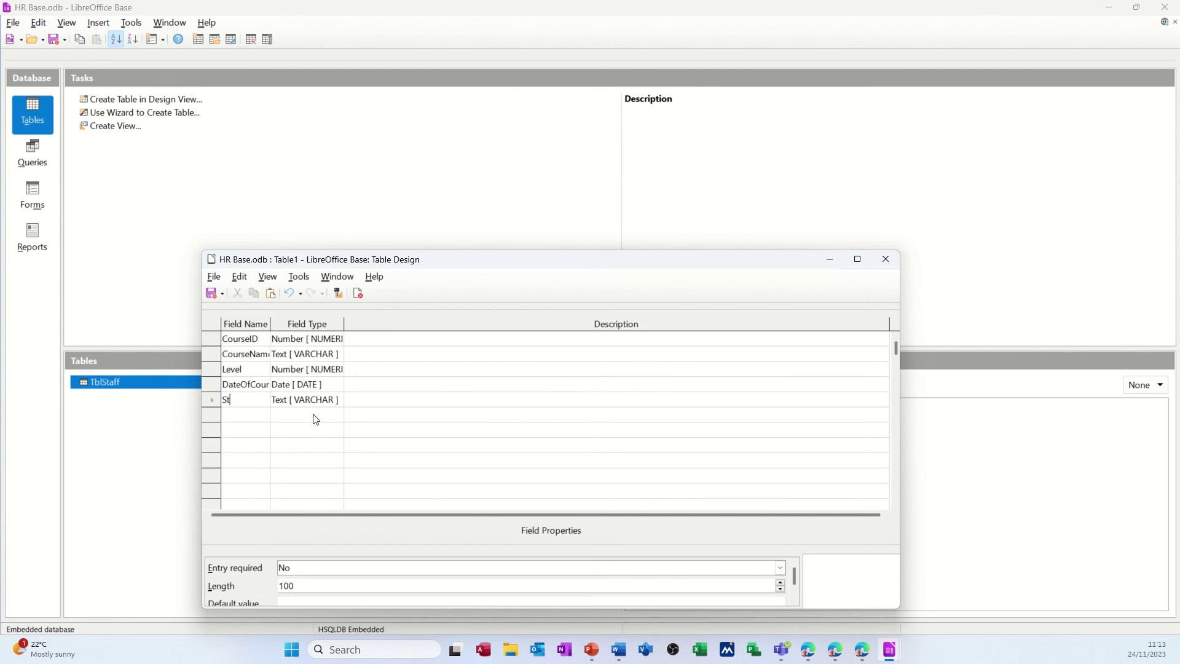
pyautogui.write('affID')
pyautogui.press('Tab')
pyautogui.press('n')
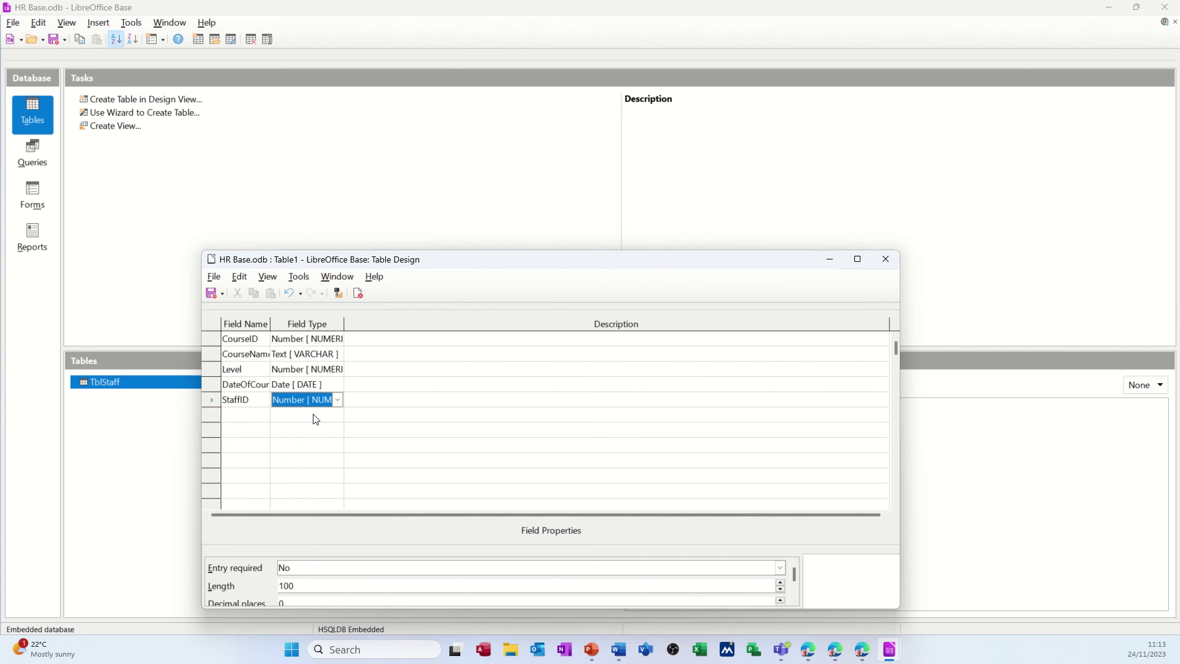
pyautogui.click(308, 416)
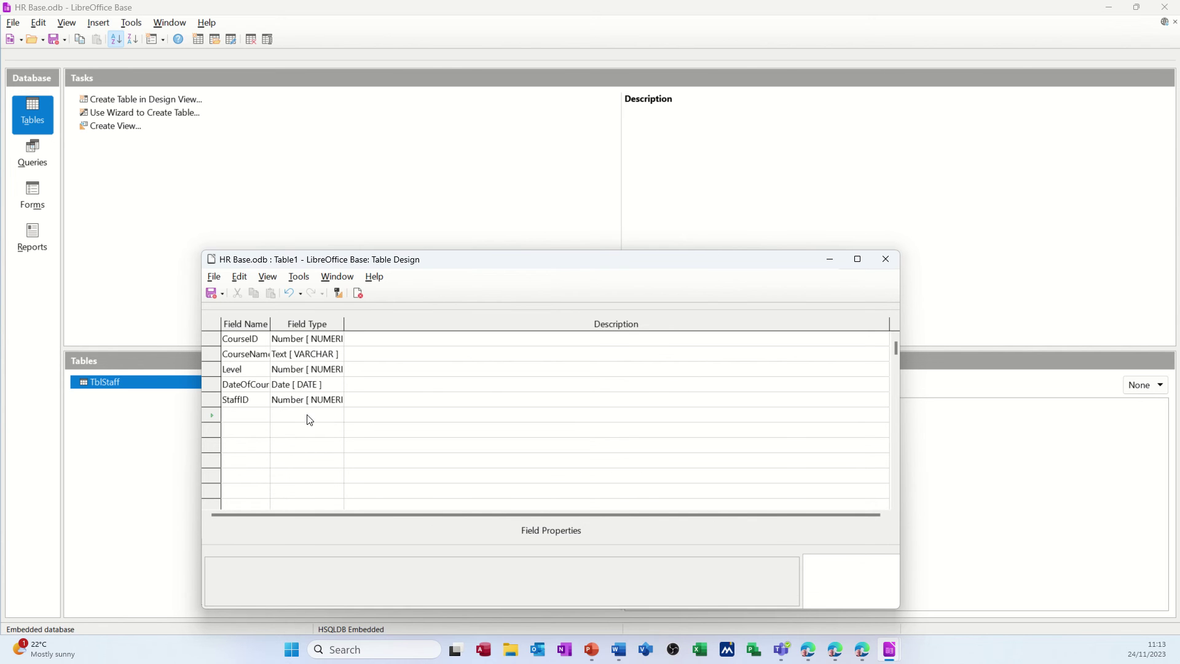
pyautogui.rightClick(209, 336)
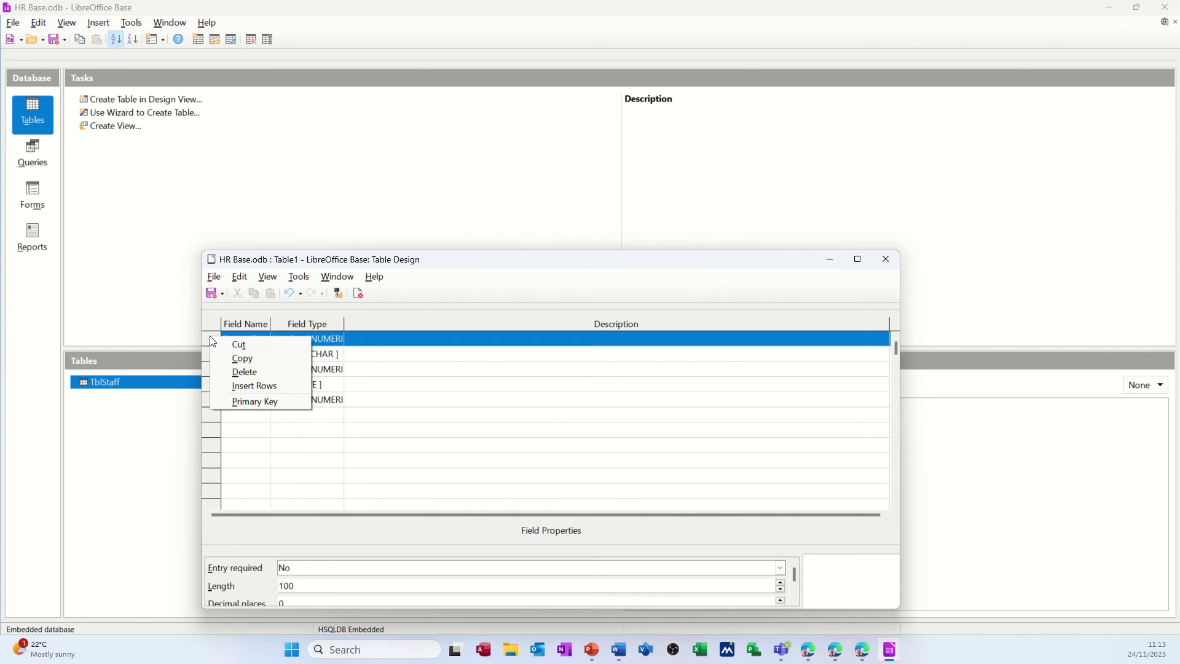
pyautogui.click(232, 402)
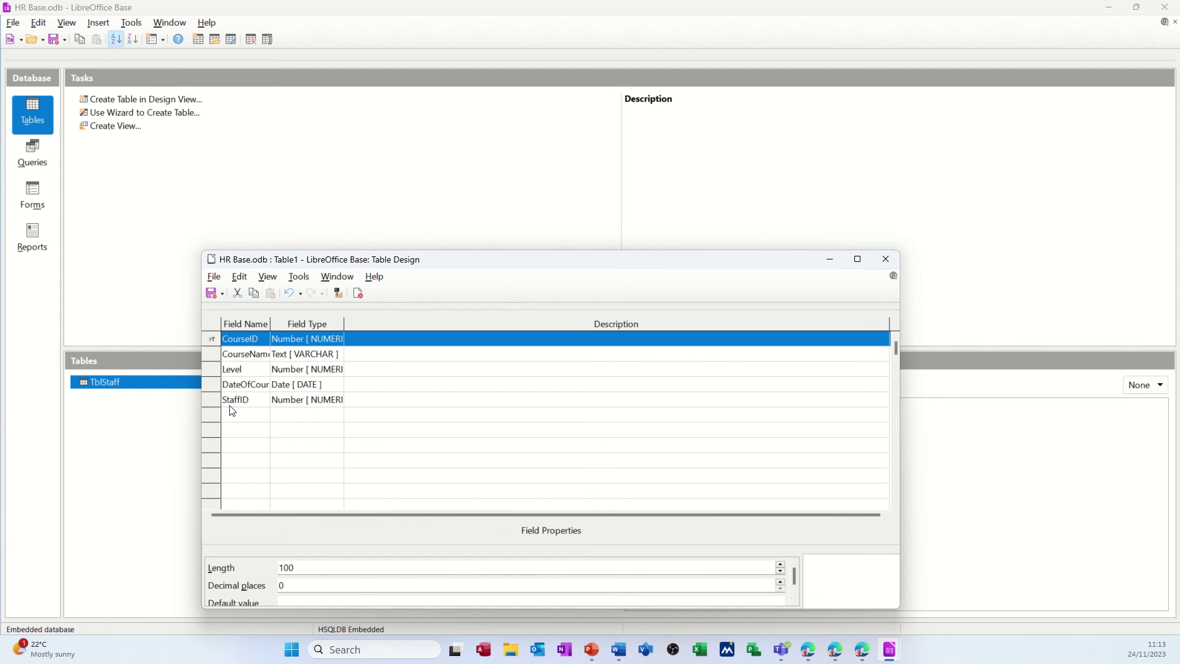
pyautogui.click(212, 294)
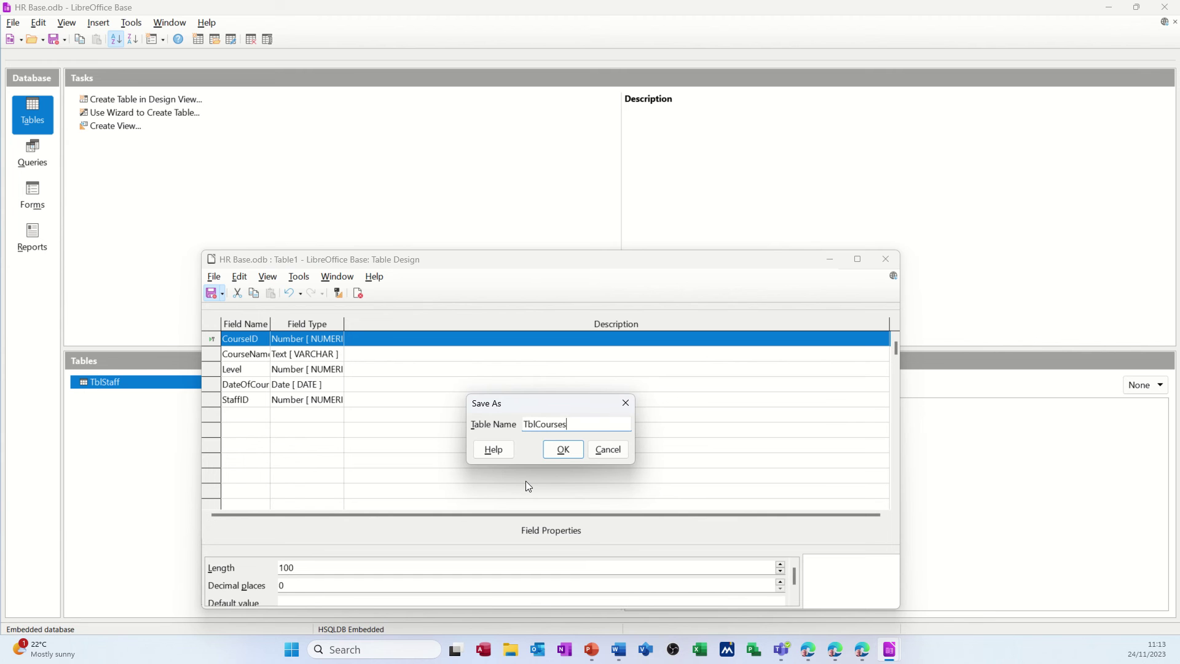
# - Save the new table as TblCourses, close its design window and select it in the Tables list
pyautogui.click(563, 450)
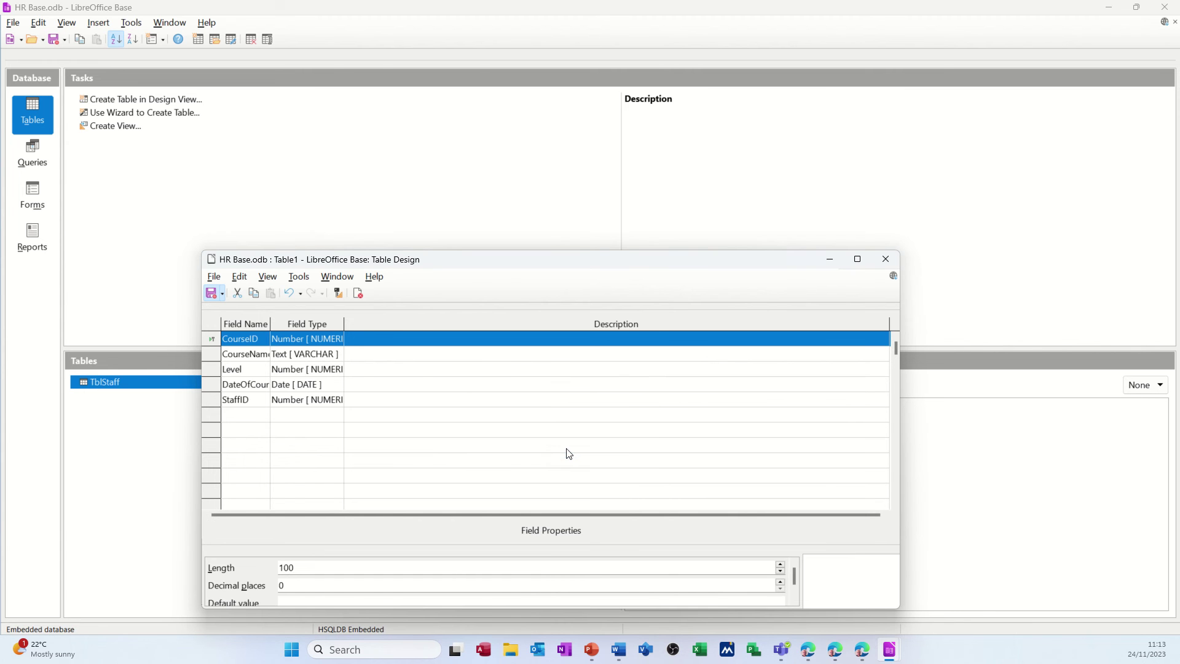
pyautogui.click(885, 263)
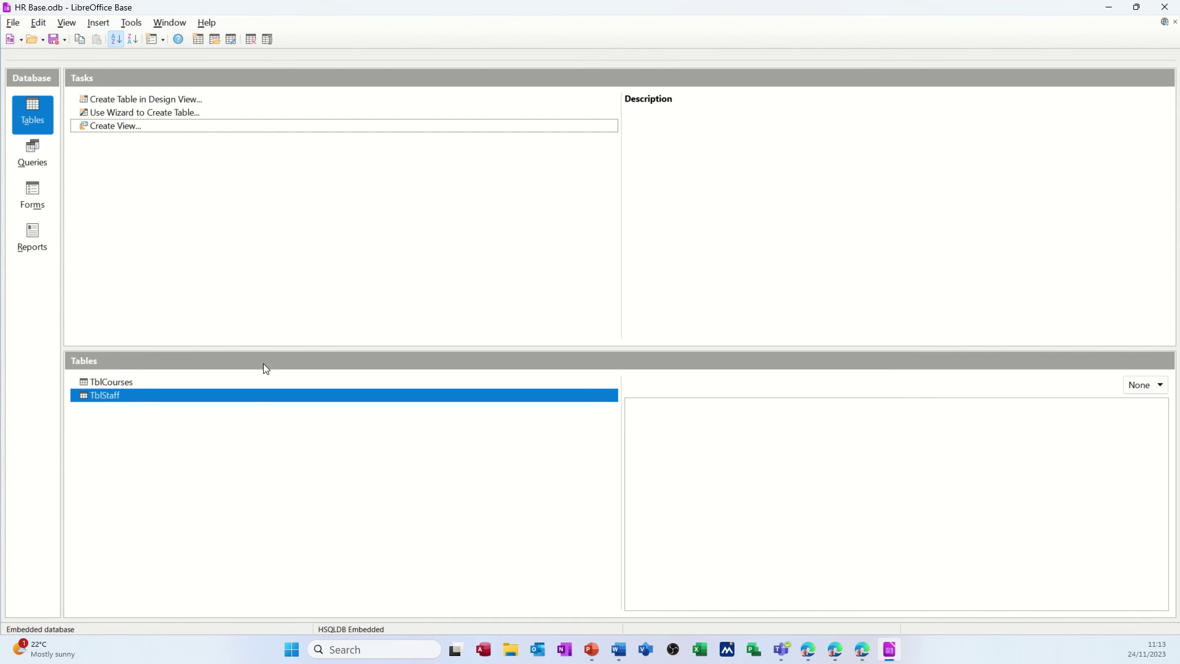
pyautogui.click(134, 382)
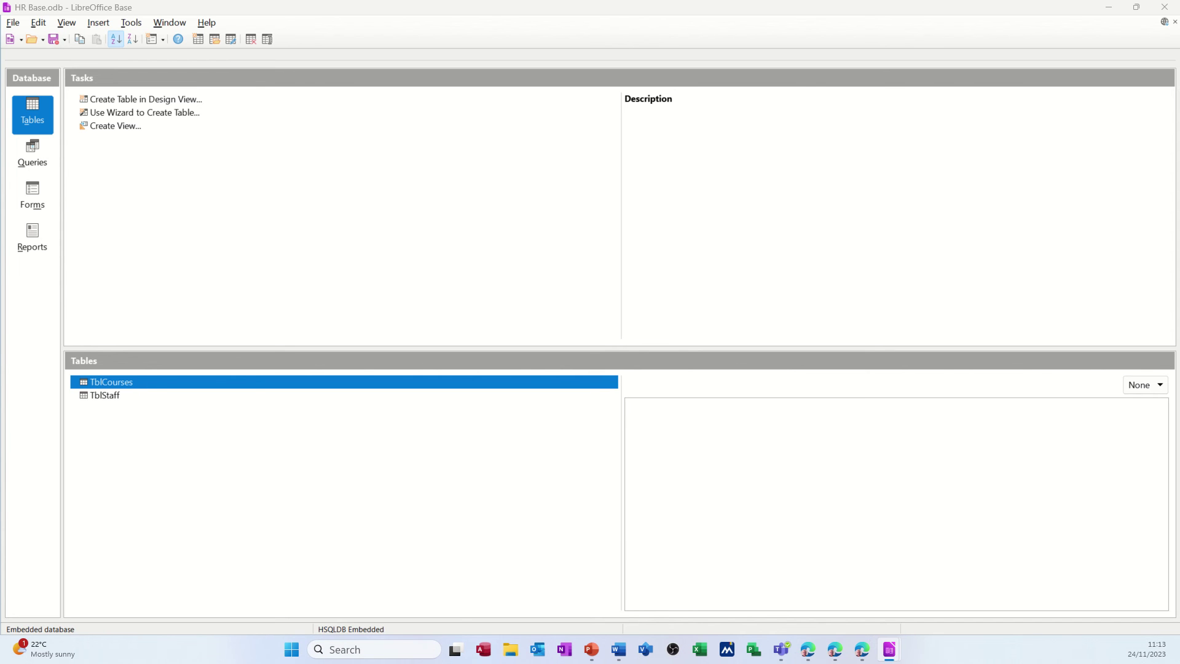
# - Open TblCourses and enter course 1, Excel, dated 21/11/23, with StaffID 1
pyautogui.doubleClick(574, 382)
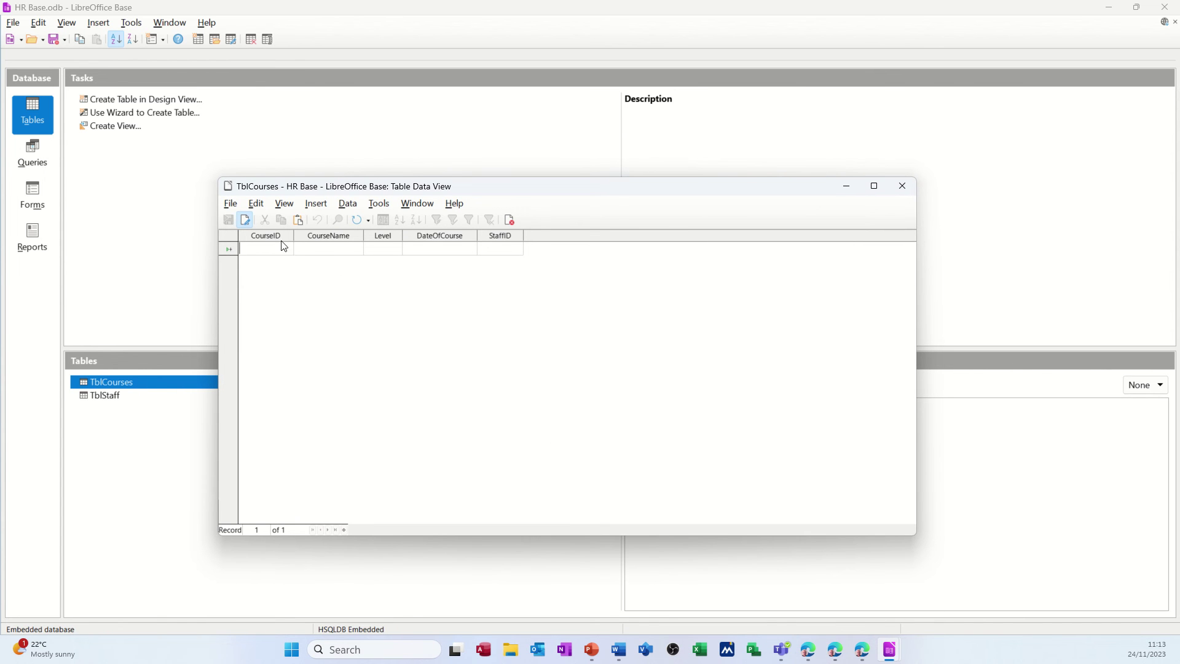
pyautogui.write('1')
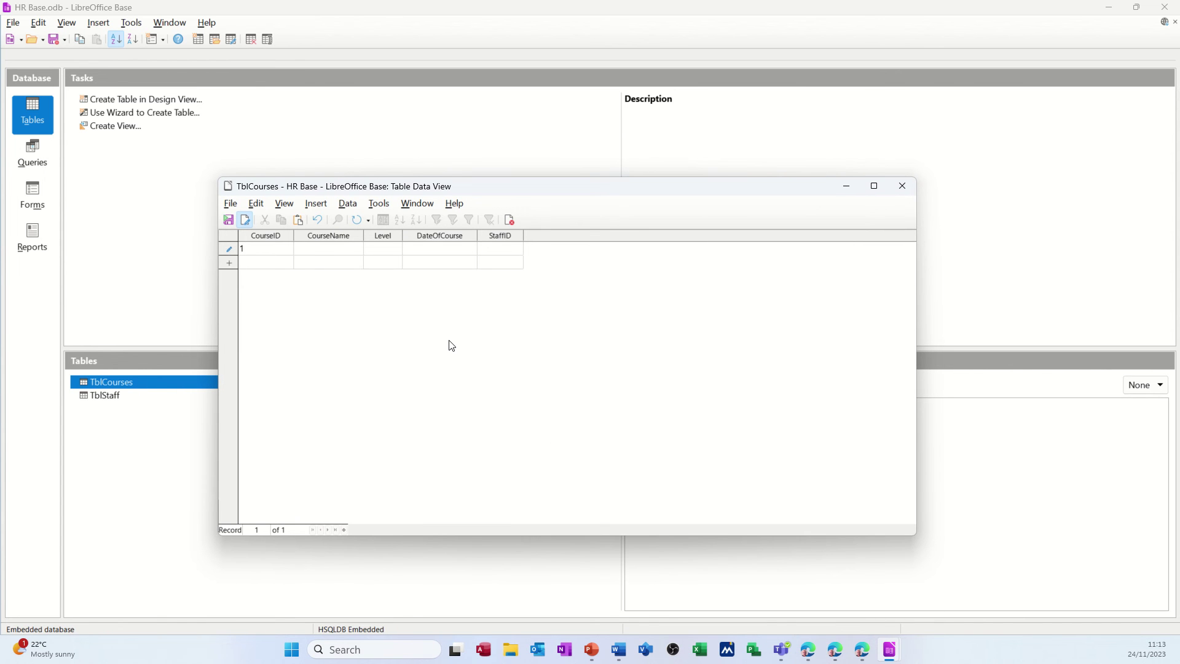
pyautogui.write('Excel')
pyautogui.write('21/11')
pyautogui.write('/23')
pyautogui.write('1')
pyautogui.click(285, 265)
# - Enter course 2, Access, dated 01/01/23, with its StaffID
pyautogui.write('2')
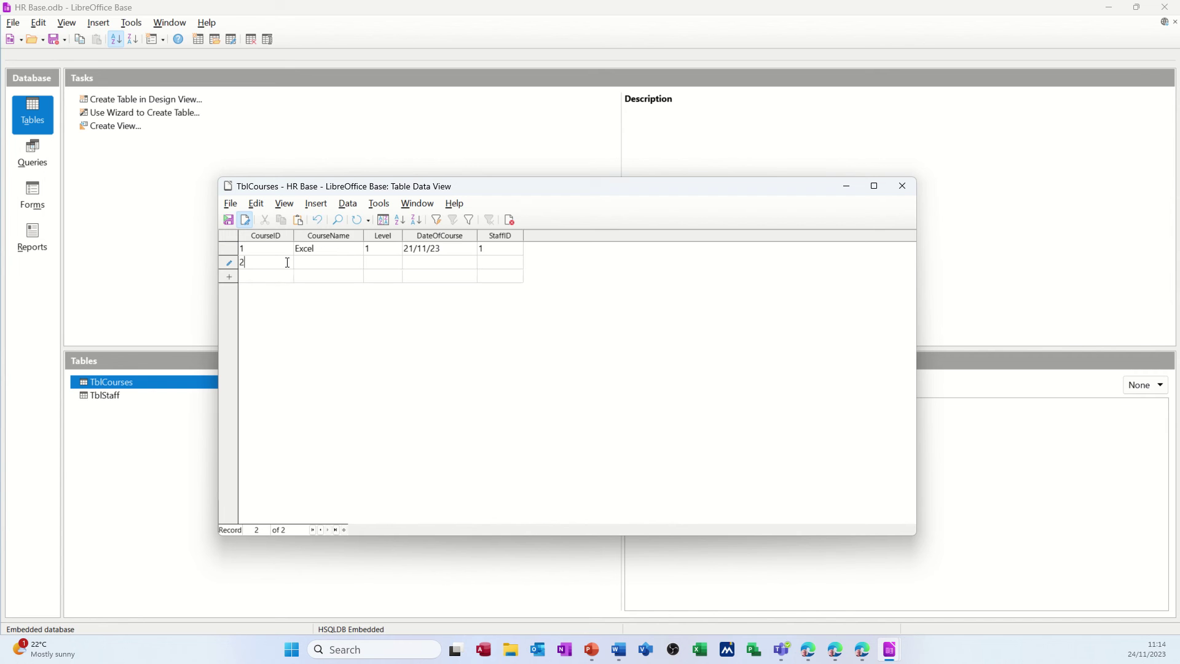
pyautogui.click(311, 262)
pyautogui.write('Access')
pyautogui.press('Tab')
pyautogui.write('01/01/23')
pyautogui.click(253, 275)
pyautogui.write('3')
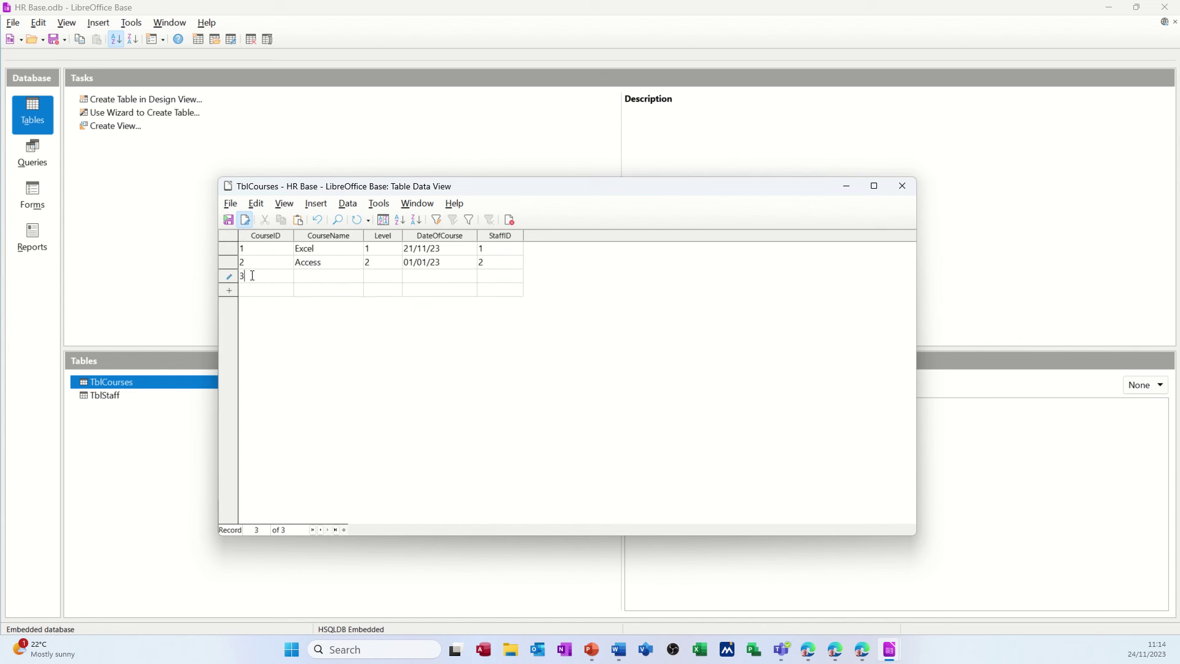
# - Enter course 3, Word, dated 21/08/2023, with StaffID 1, then close the data view
pyautogui.press('Tab')
pyautogui.write('W')
pyautogui.write('ord')
pyautogui.write('1')
pyautogui.write('21/08')
pyautogui.write('/2')
pyautogui.write('023')
pyautogui.click(501, 276)
pyautogui.write('1')
pyautogui.click(501, 290)
pyautogui.click(902, 186)
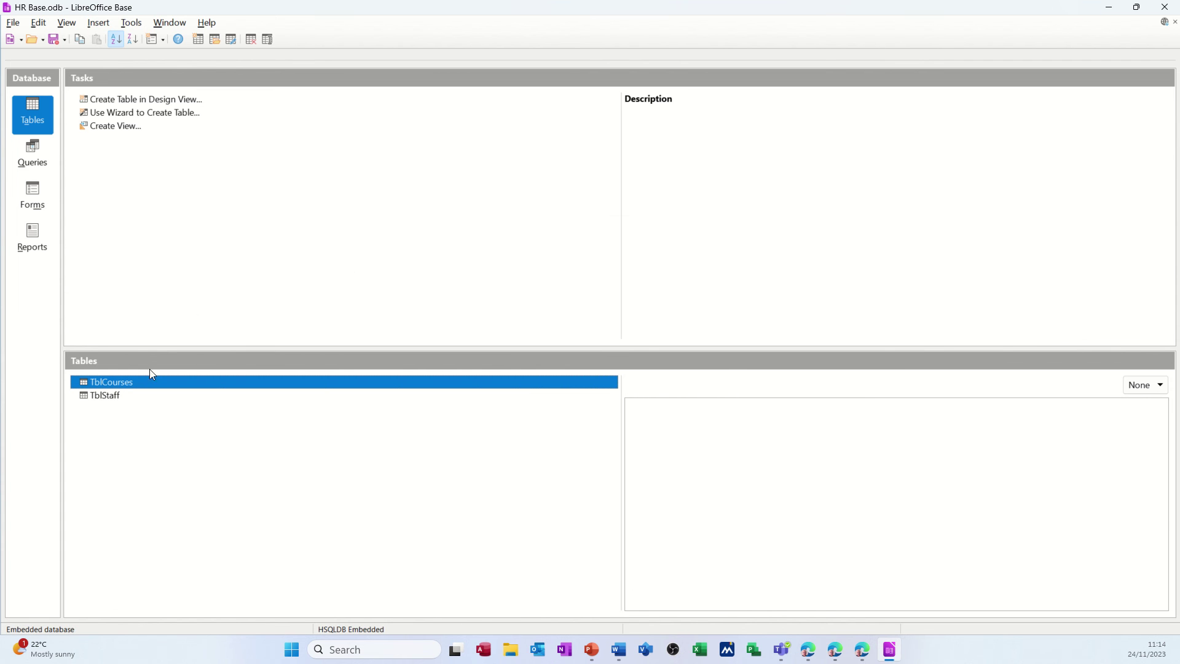
# - Open the Relationships designer from Tools and add TblStaff and TblCourses
pyautogui.click(137, 28)
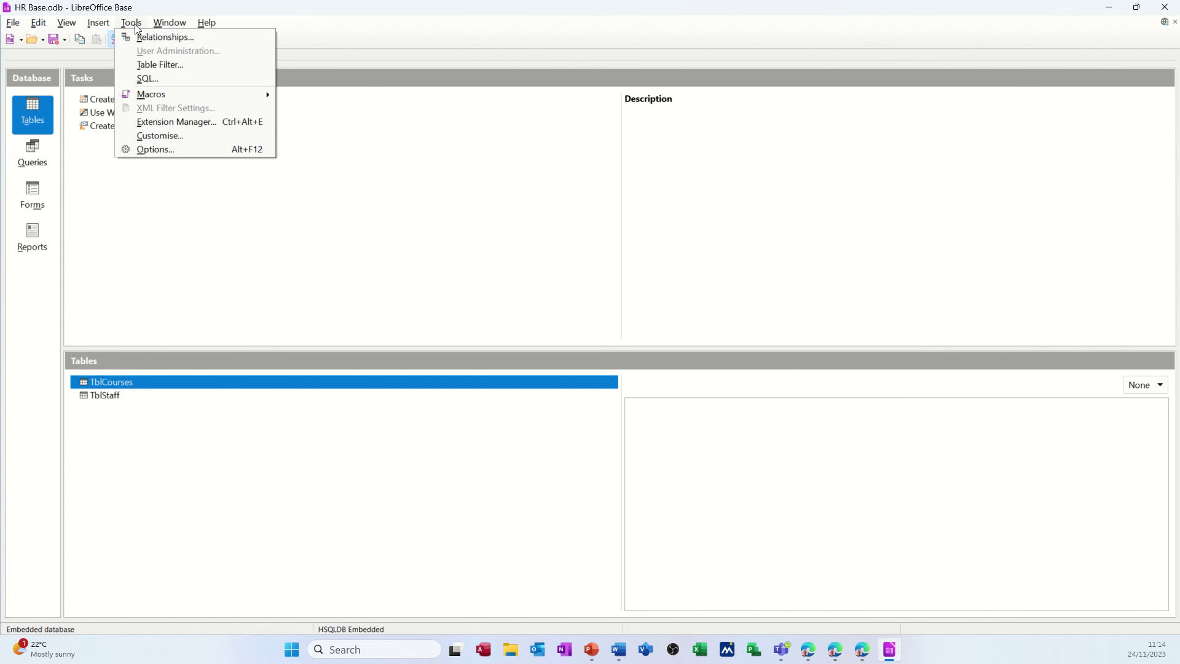
pyautogui.click(149, 38)
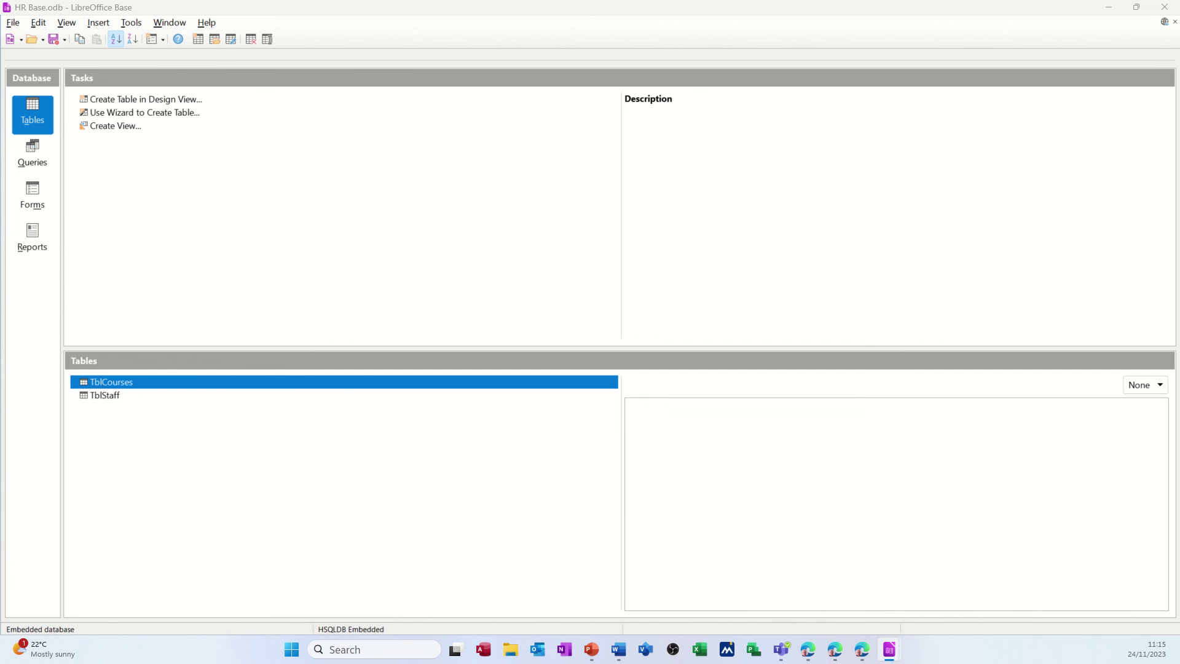
pyautogui.moveTo(701, 593); pyautogui.dragTo(577, 138)
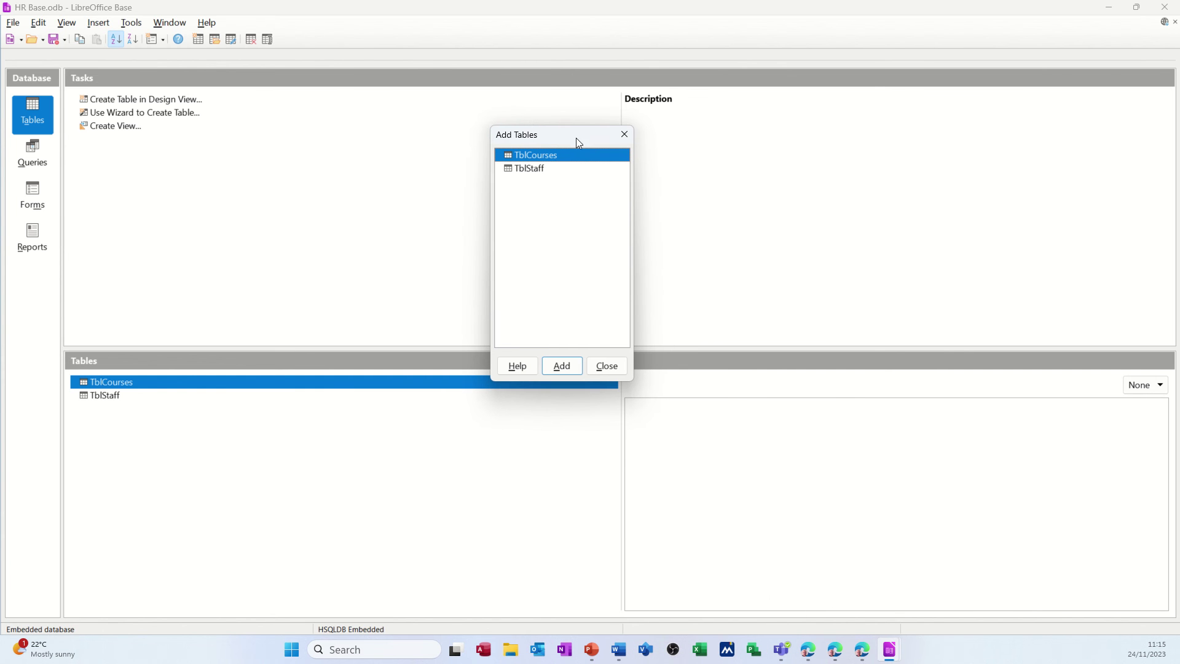
pyautogui.click(534, 171)
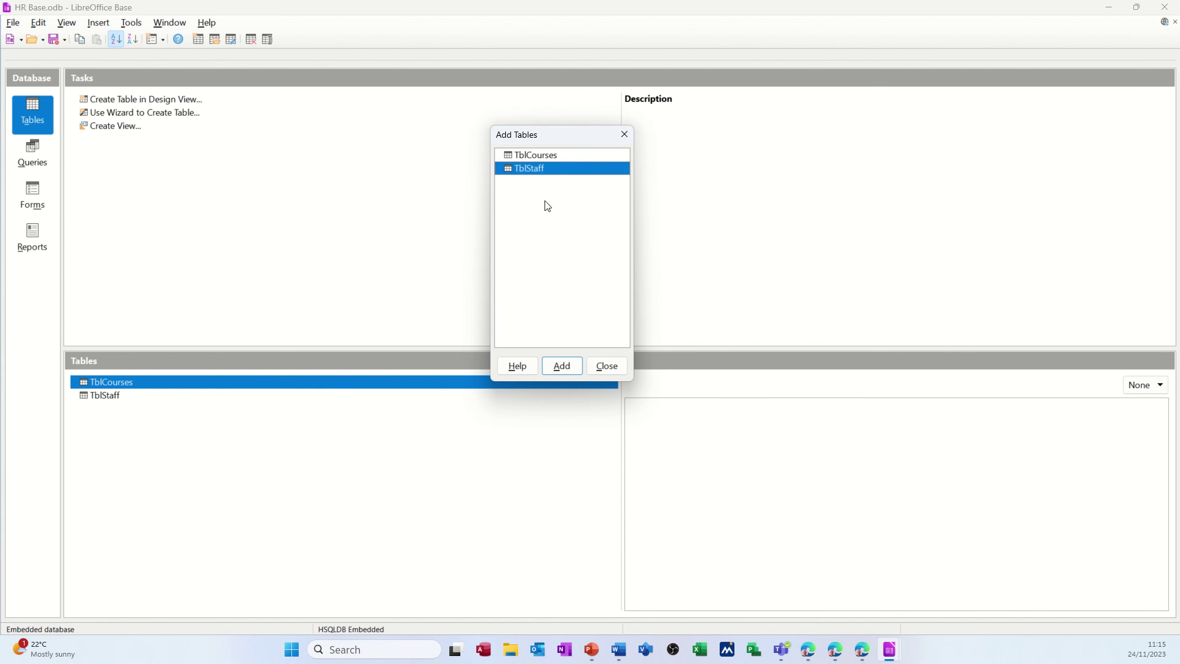
pyautogui.click(604, 366)
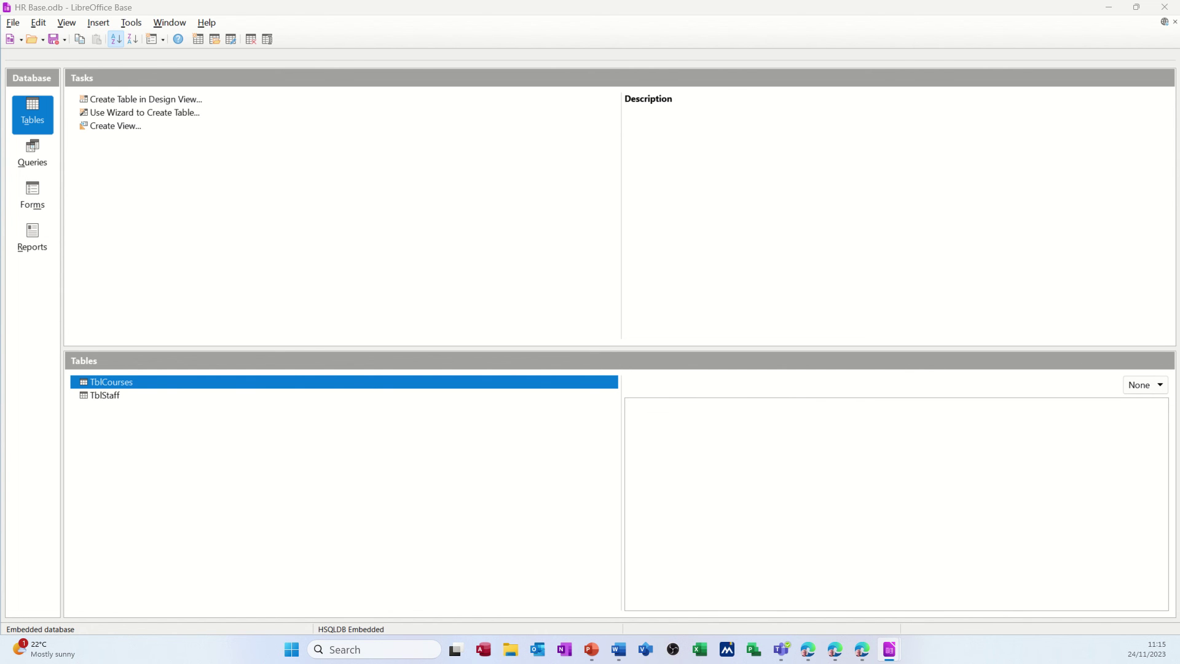
# - Link TblStaff.StaffID to TblCourses.StaffID, save the relationship and close the designer
pyautogui.moveTo(795, 562); pyautogui.dragTo(733, 188)
pyautogui.moveTo(384, 244); pyautogui.dragTo(515, 264)
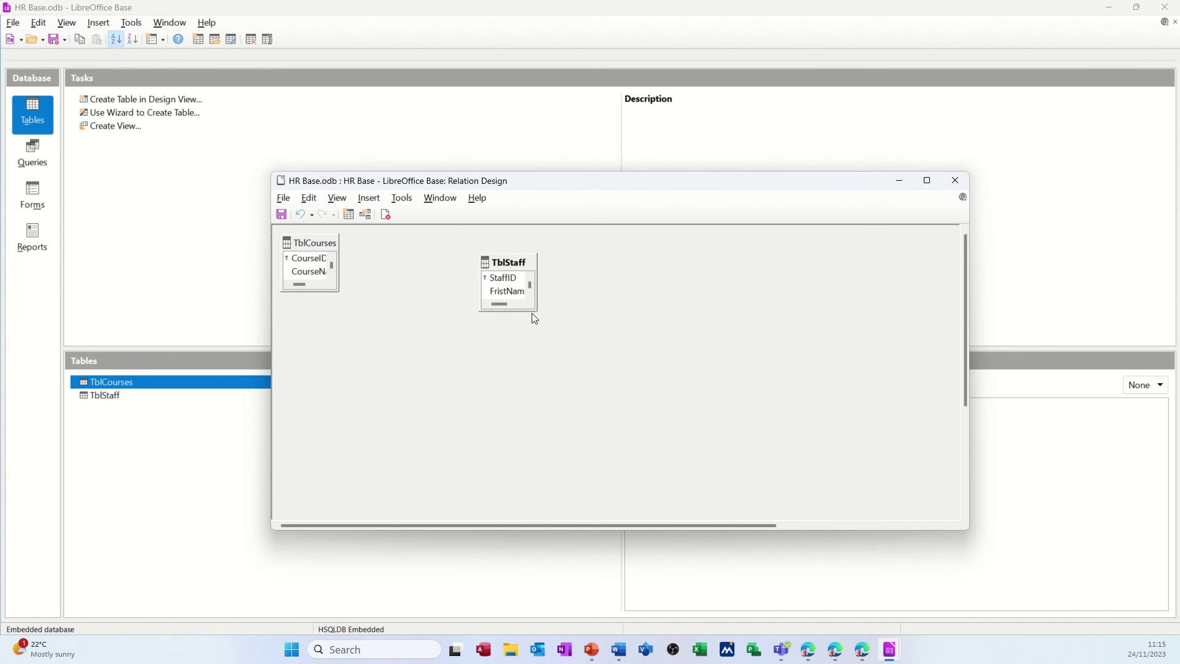
pyautogui.moveTo(532, 312); pyautogui.dragTo(587, 382)
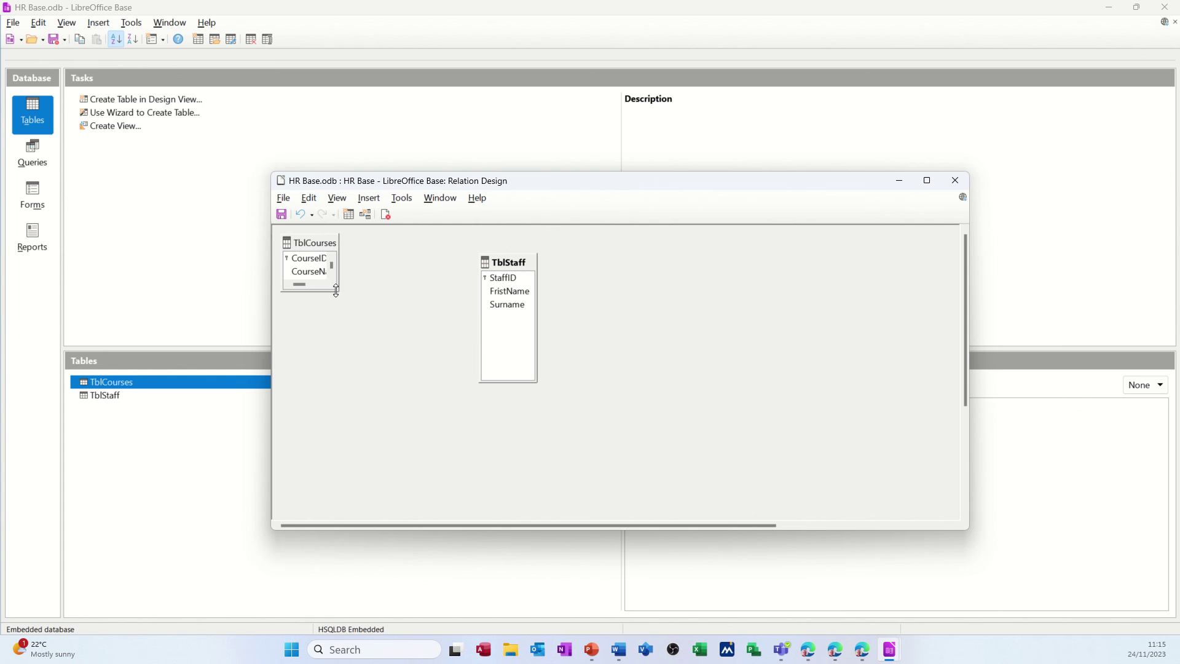
pyautogui.moveTo(332, 291); pyautogui.dragTo(419, 398)
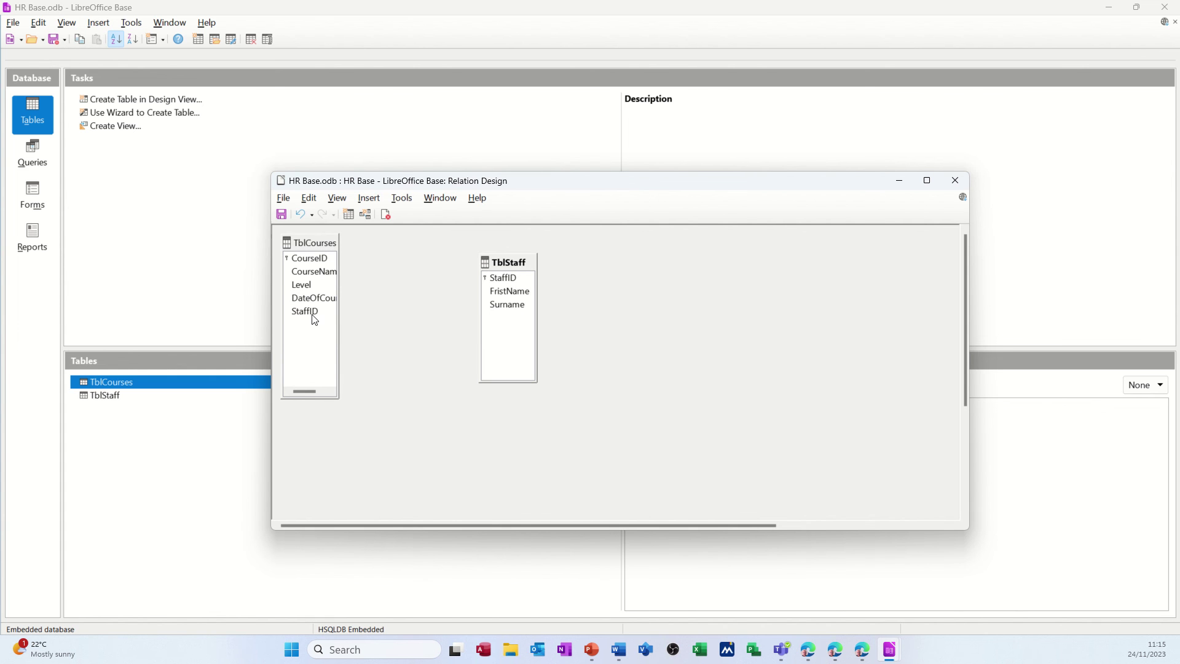
pyautogui.click(505, 279)
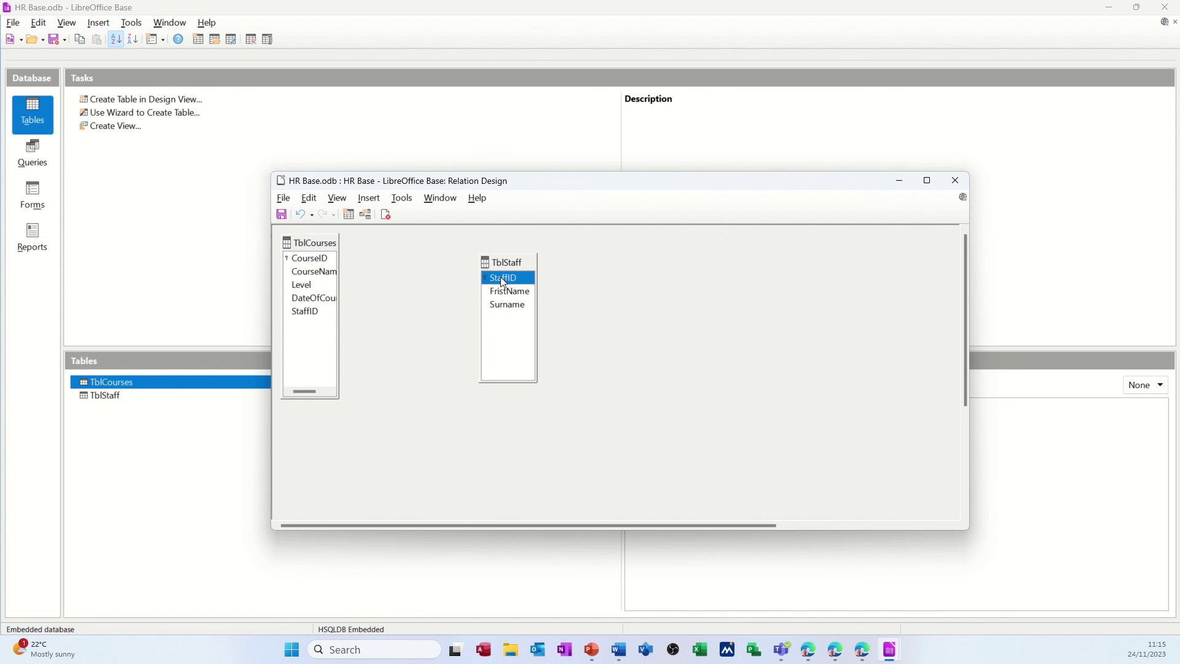
pyautogui.moveTo(503, 281); pyautogui.dragTo(318, 306)
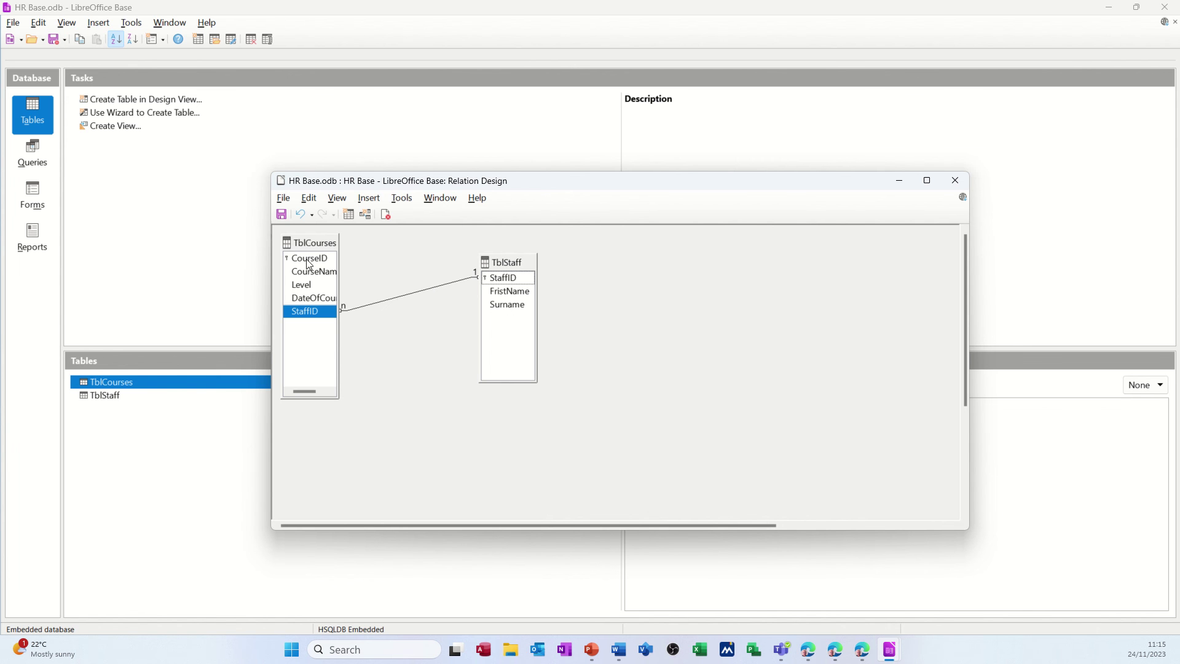
pyautogui.click(281, 214)
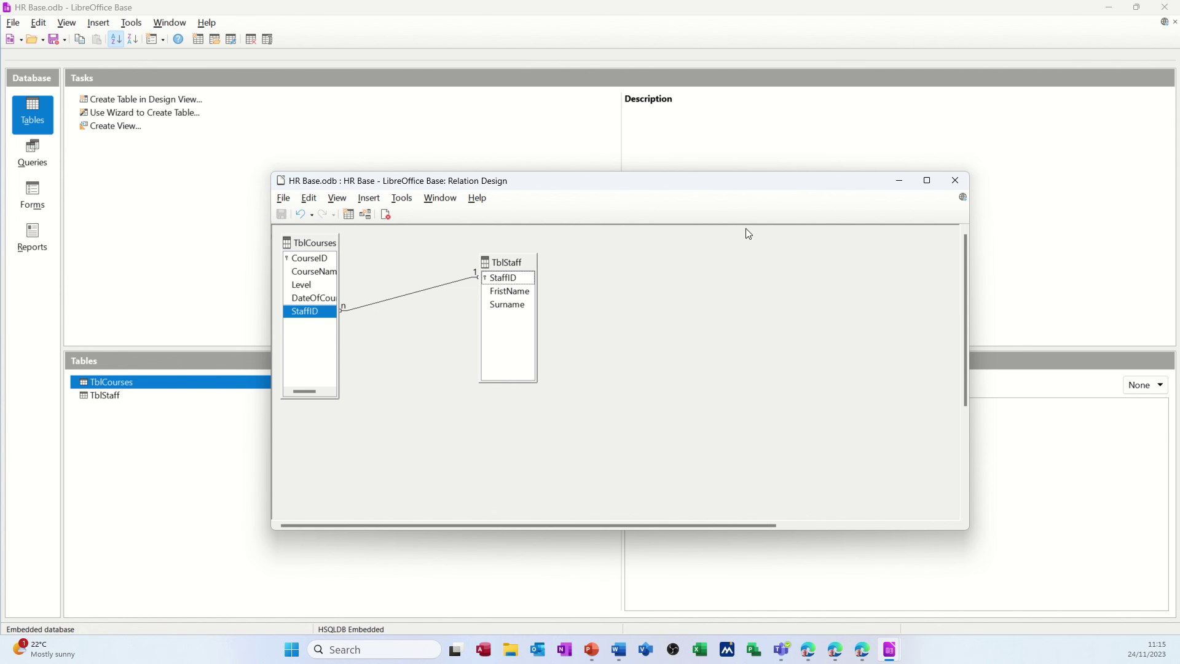
pyautogui.click(952, 185)
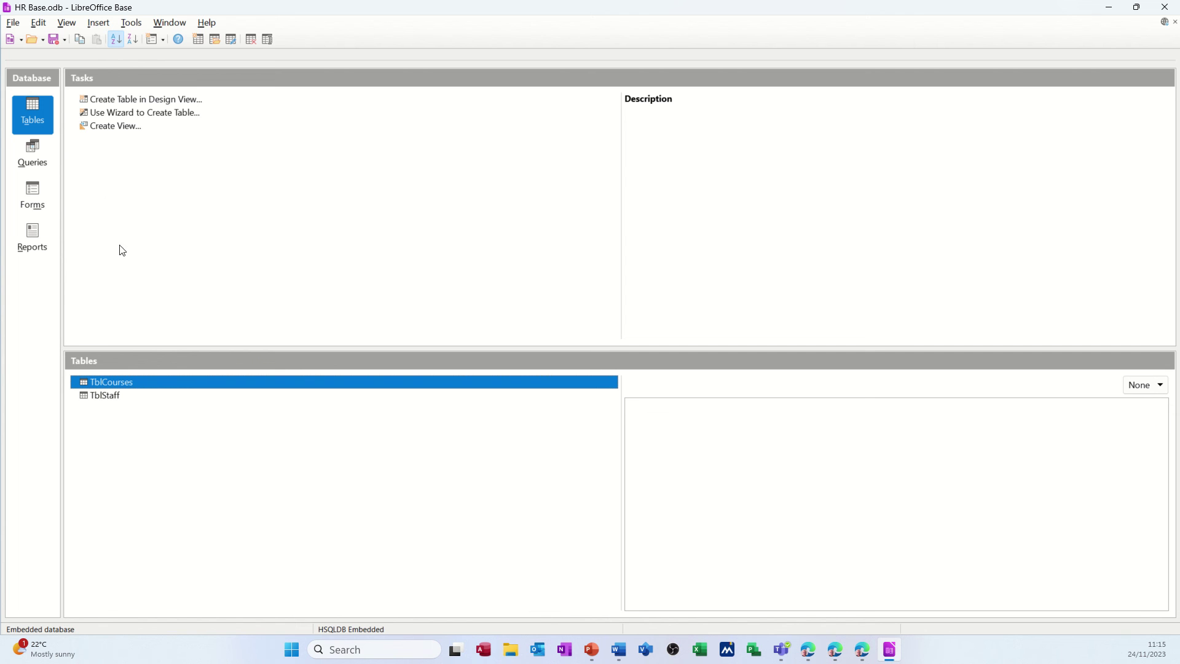
# - Start a query design with TblCourses and TblStaff added and their field lists enlarged
pyautogui.click(32, 150)
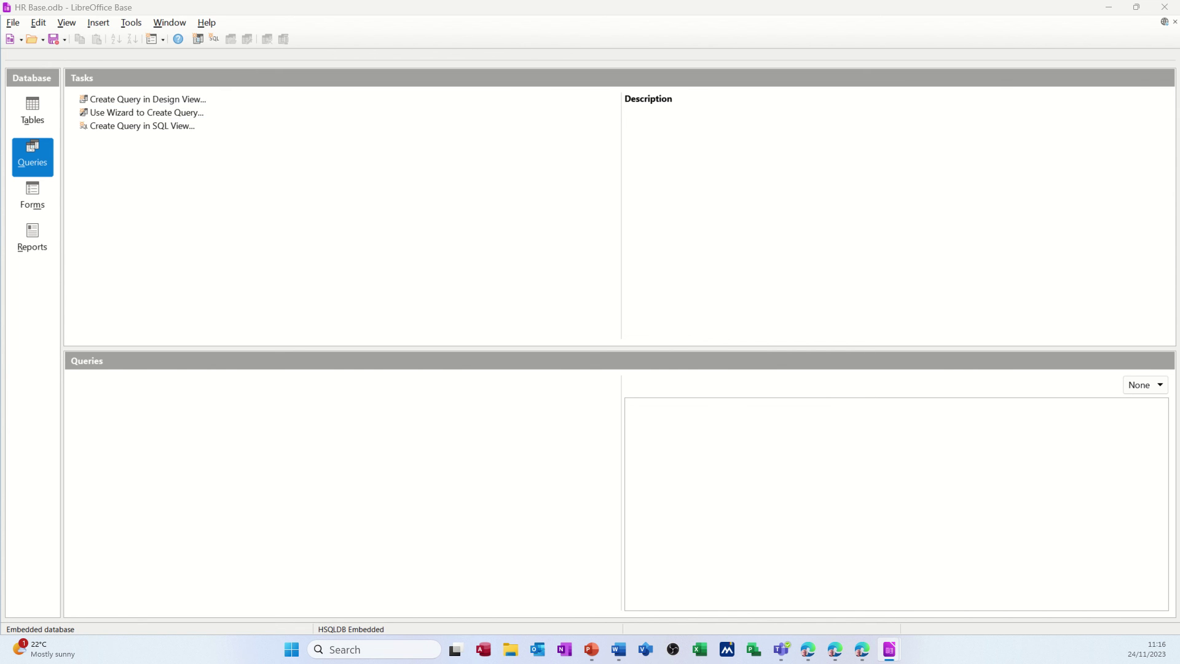
pyautogui.moveTo(671, 461); pyautogui.dragTo(656, 226)
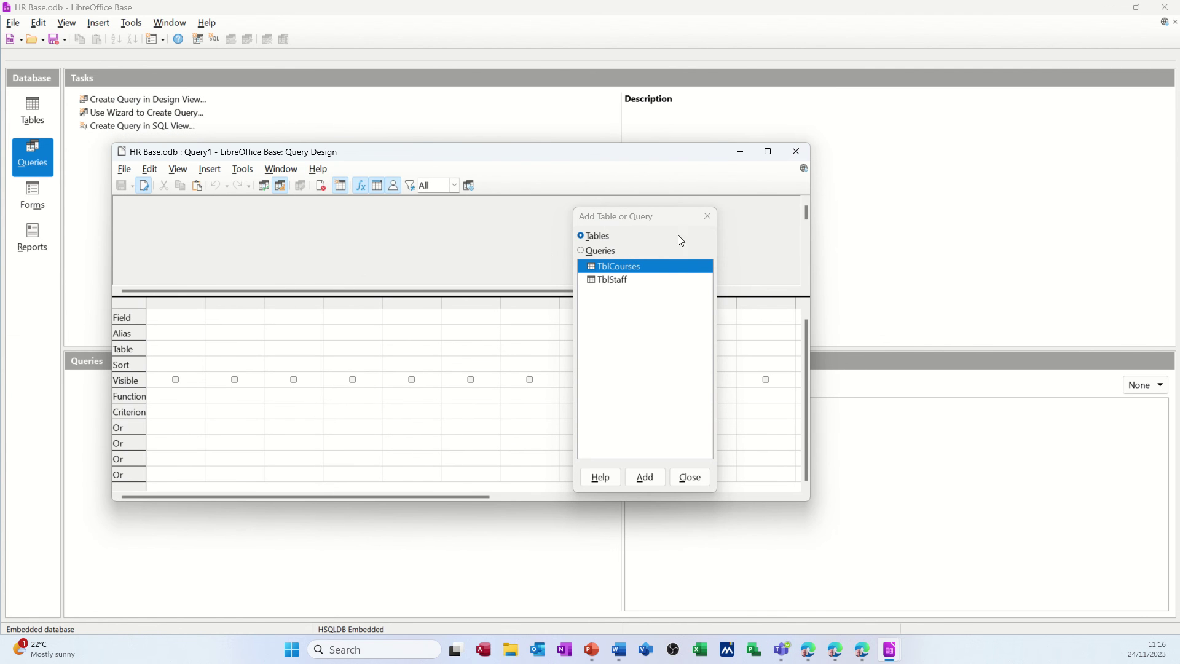
pyautogui.click(768, 152)
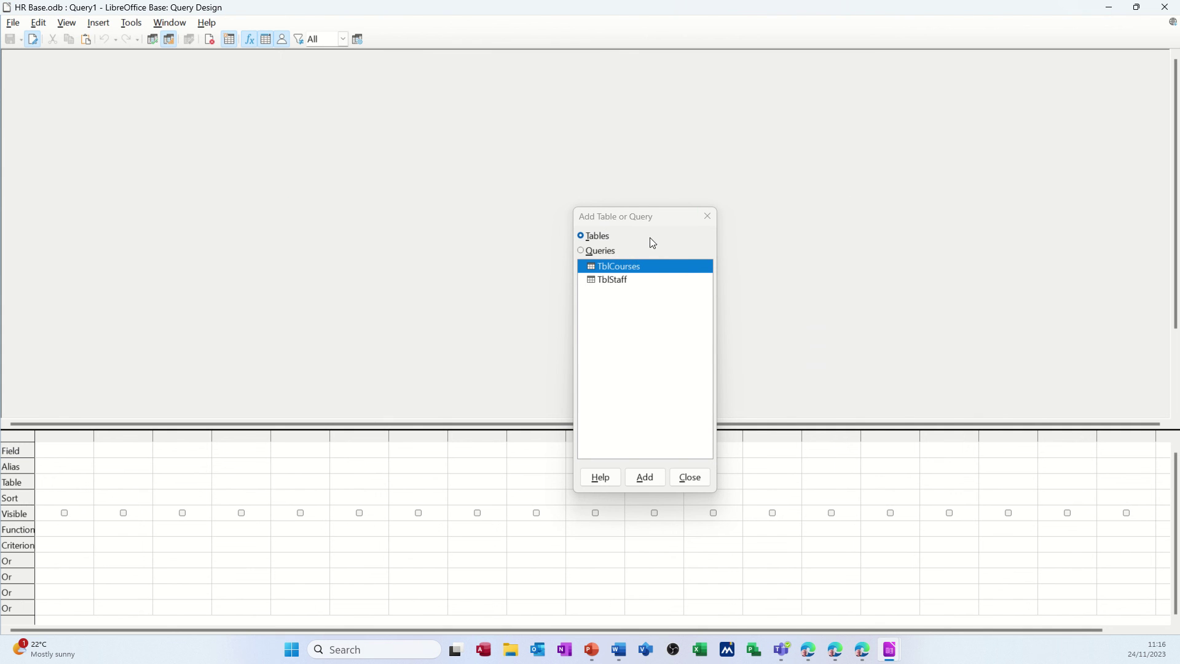
pyautogui.doubleClick(622, 266)
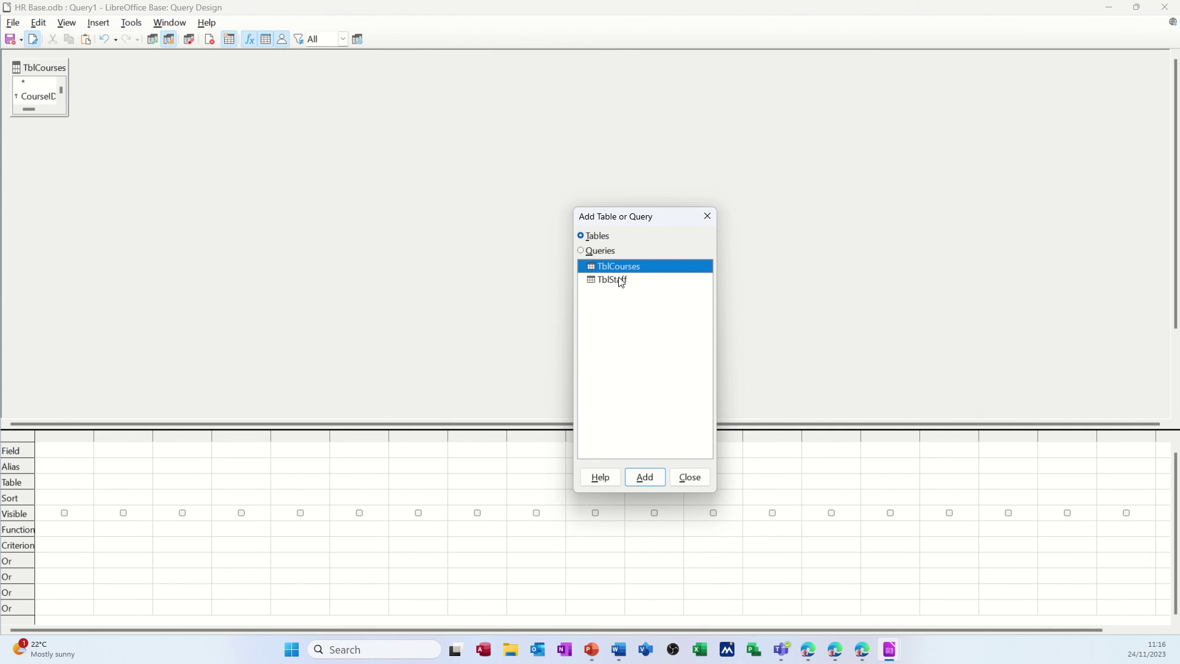
pyautogui.doubleClick(621, 280)
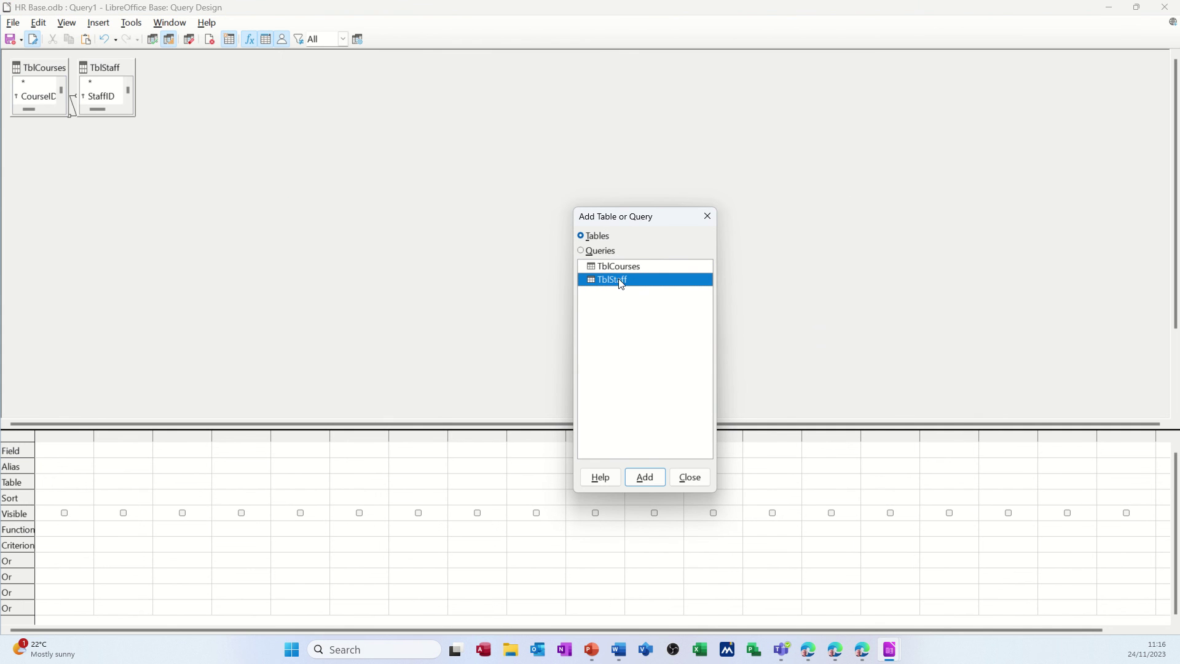
pyautogui.click(689, 477)
pyautogui.moveTo(109, 75); pyautogui.dragTo(319, 145)
pyautogui.moveTo(52, 72); pyautogui.dragTo(146, 111)
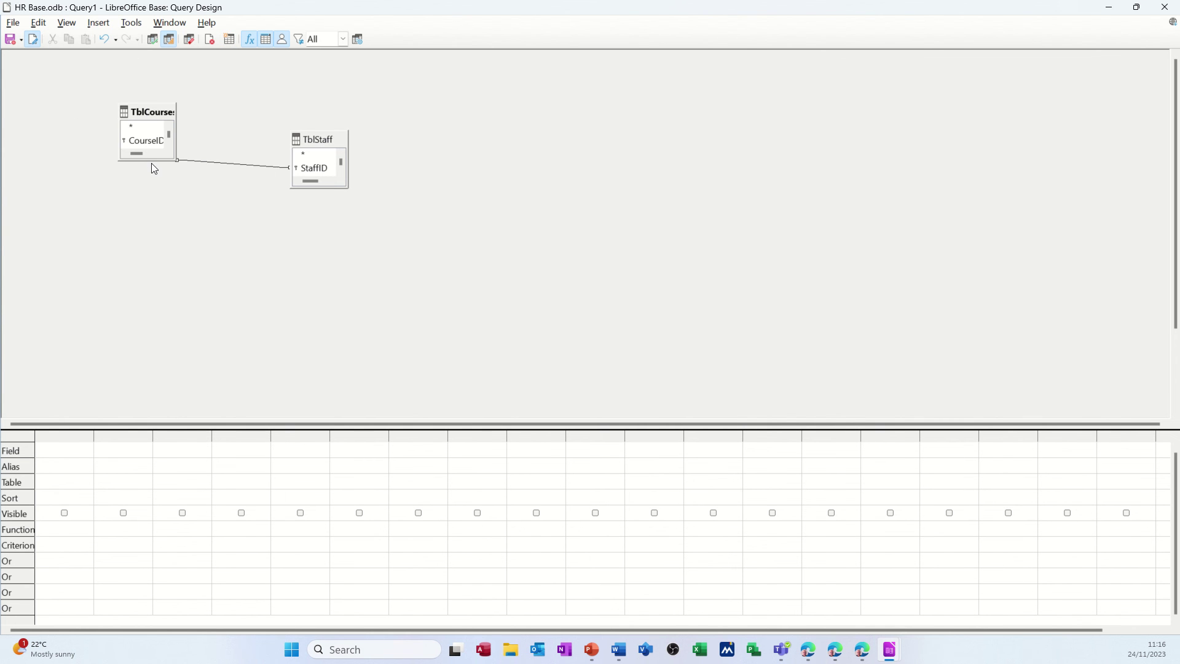
pyautogui.moveTo(152, 160); pyautogui.dragTo(152, 223)
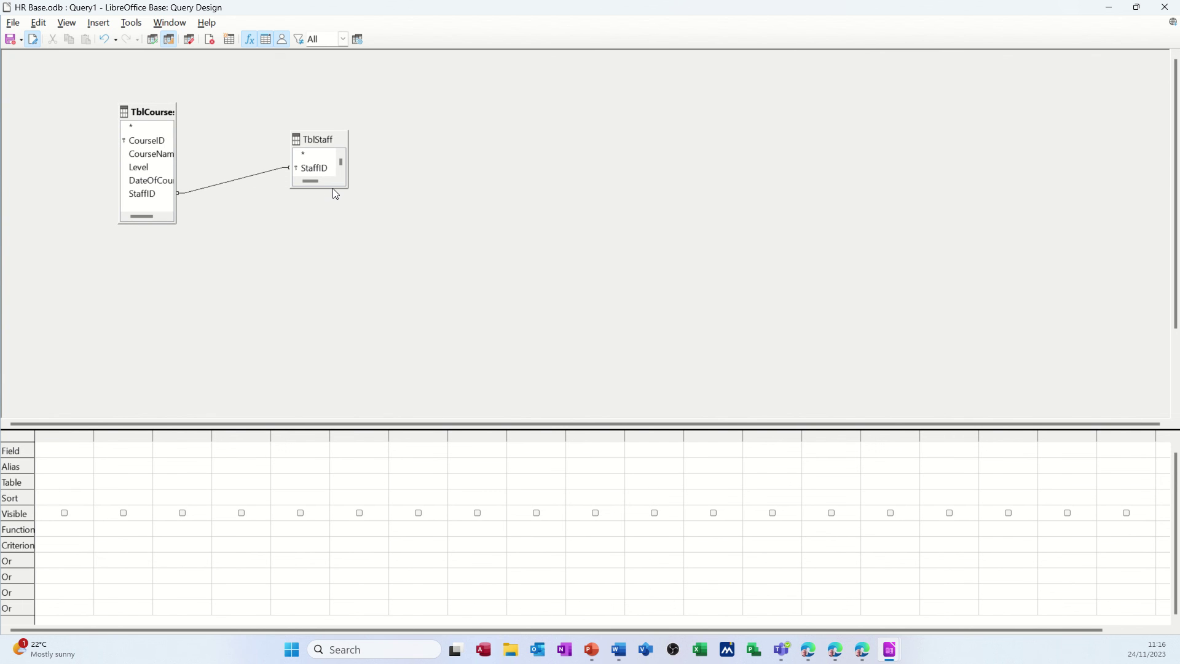
pyautogui.moveTo(333, 188); pyautogui.dragTo(354, 258)
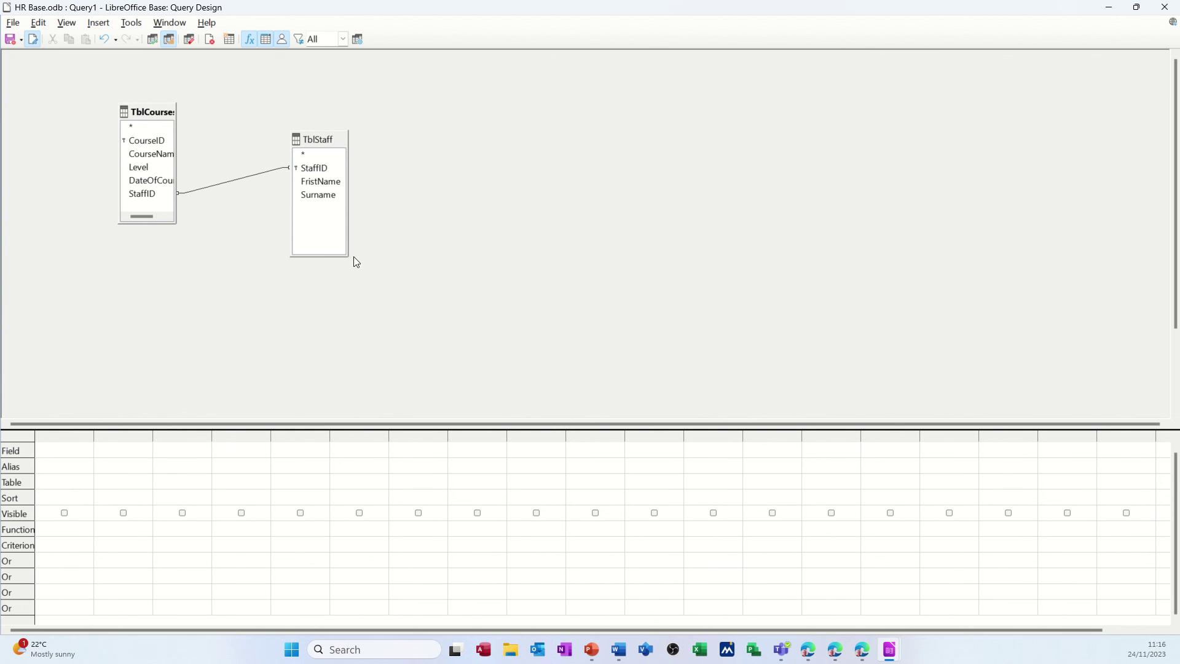
# - Add FristName, Surname, CourseName, Level and DateOfCourse to the query and run it
pyautogui.doubleClick(331, 183)
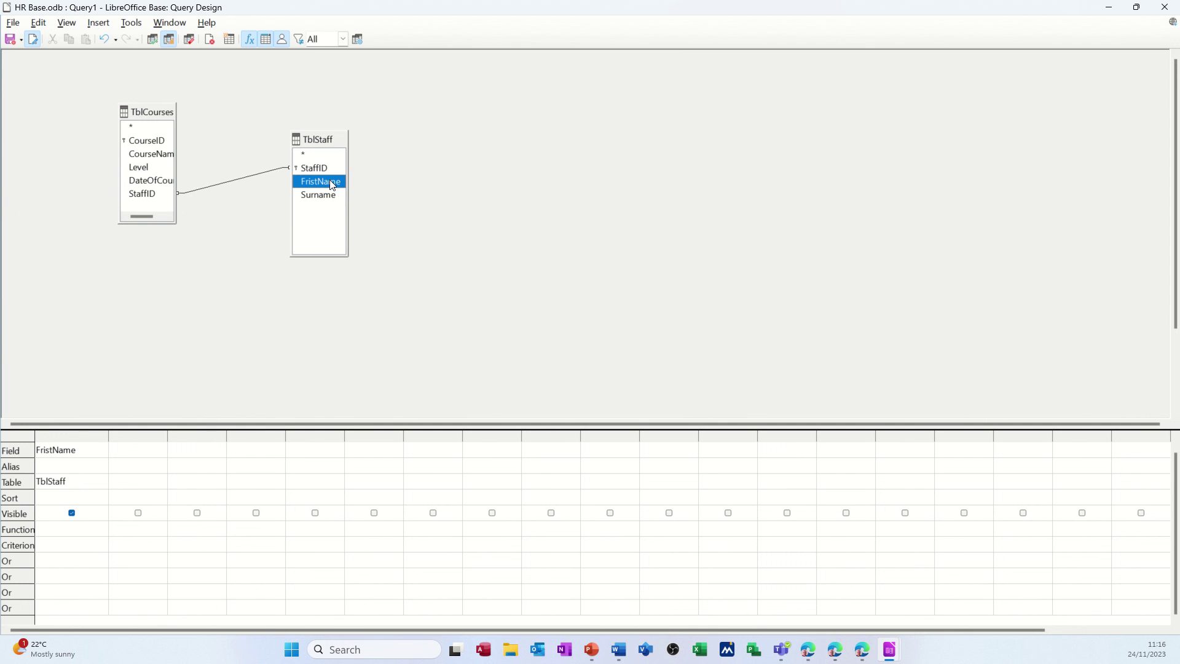
pyautogui.doubleClick(327, 196)
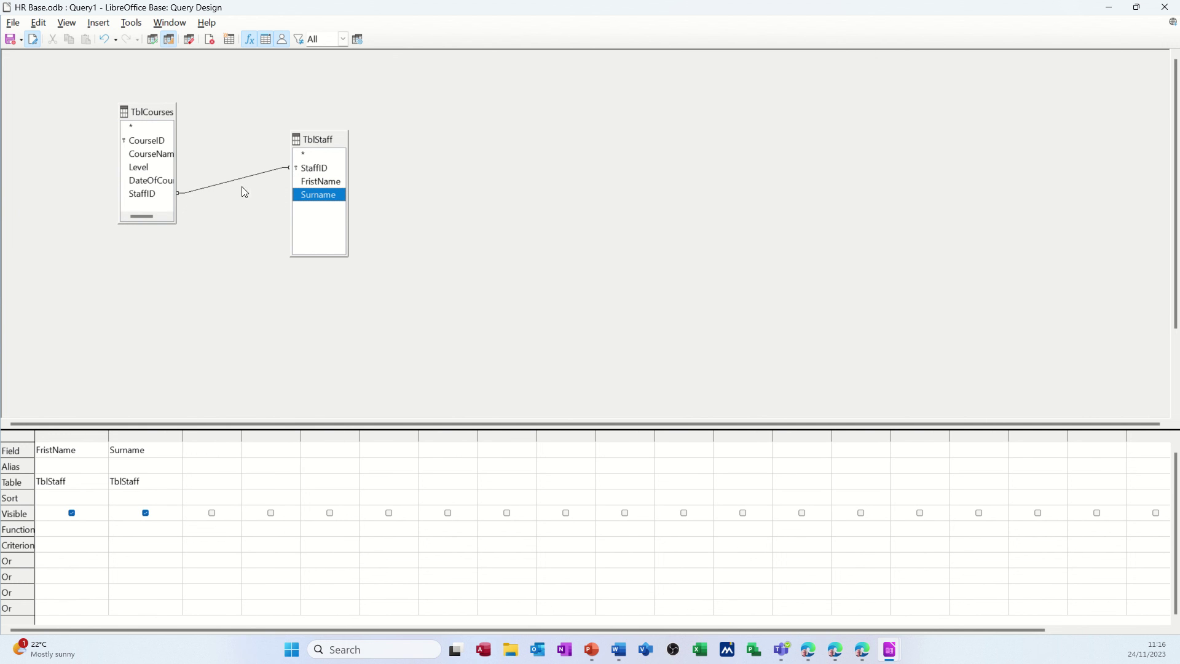
pyautogui.doubleClick(151, 159)
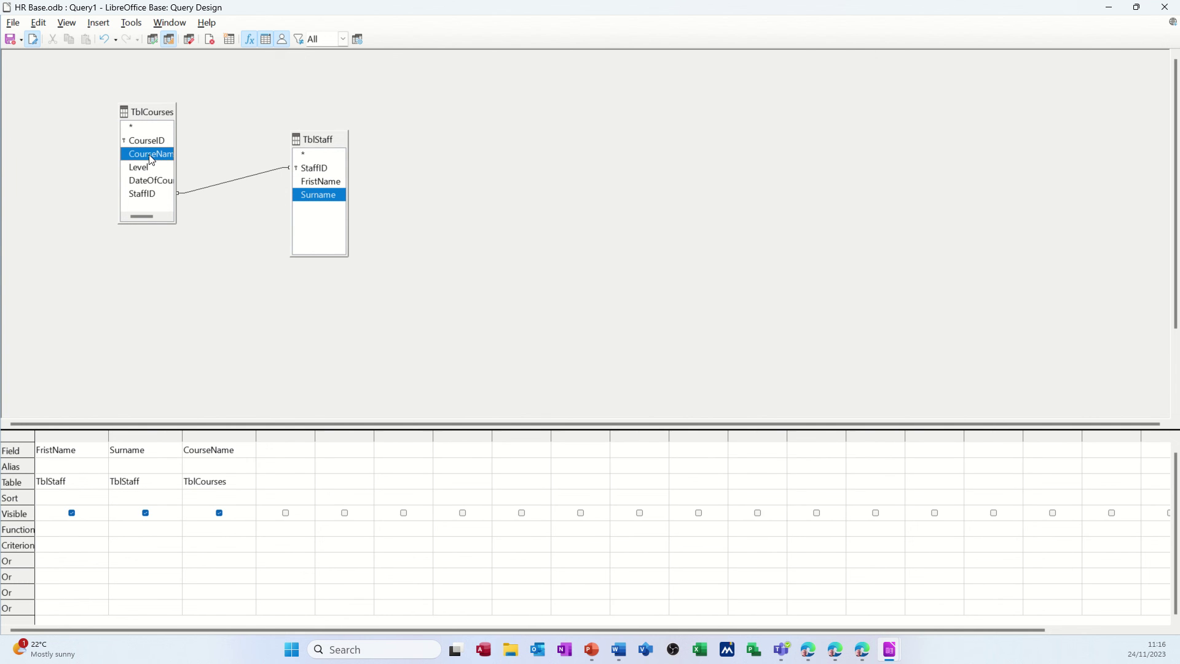
pyautogui.doubleClick(145, 167)
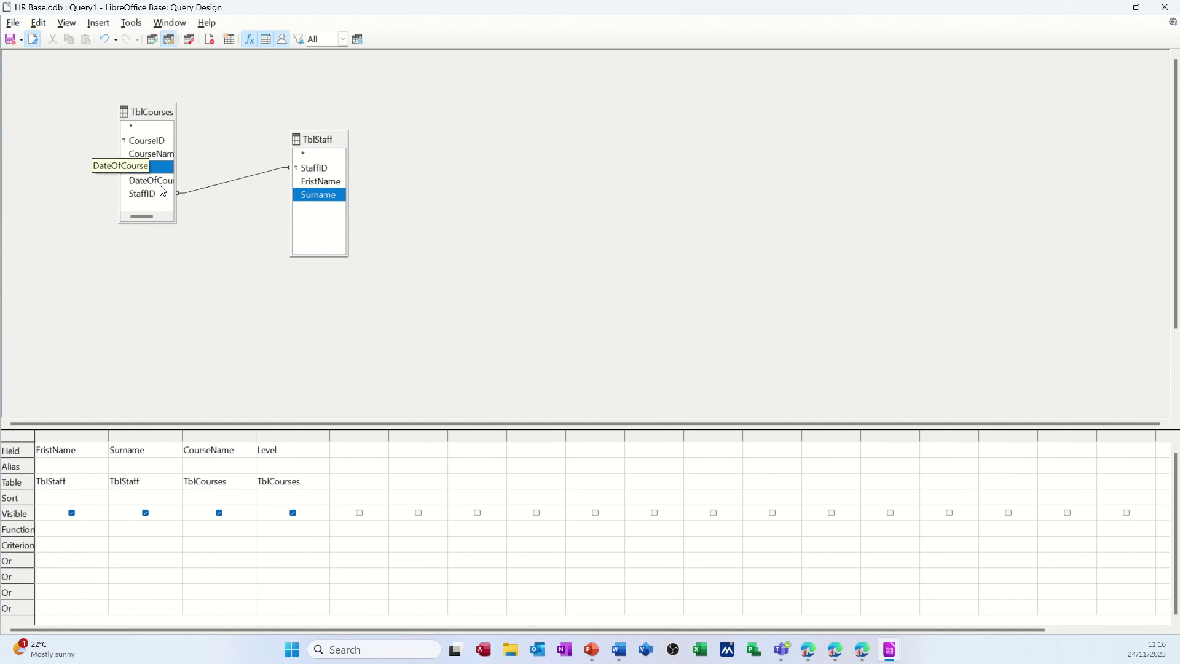
pyautogui.doubleClick(161, 183)
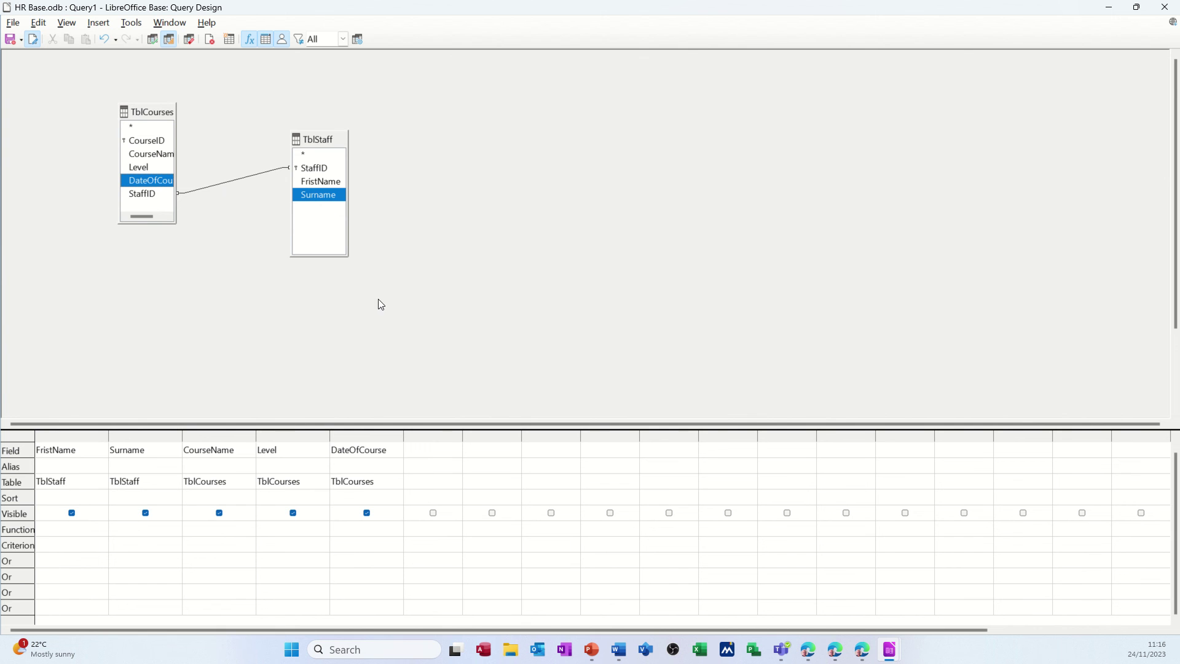
pyautogui.click(153, 41)
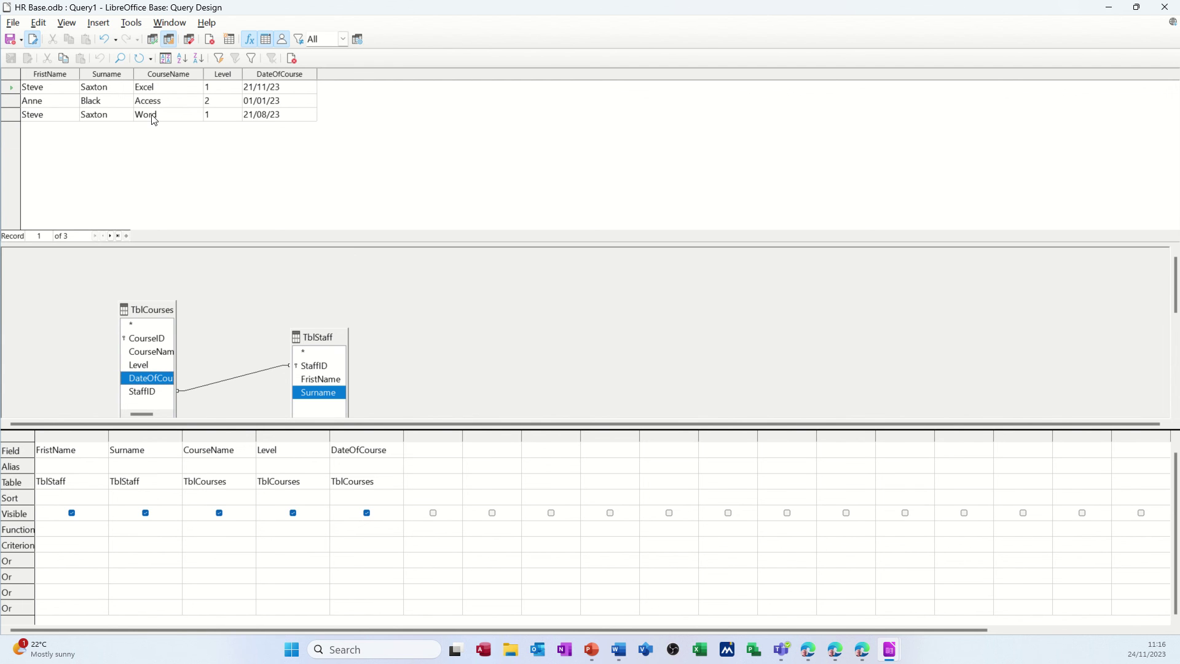
# - Save the query as QryStaffCourses in place of Query1 and close the Query Design window
pyautogui.click(11, 40)
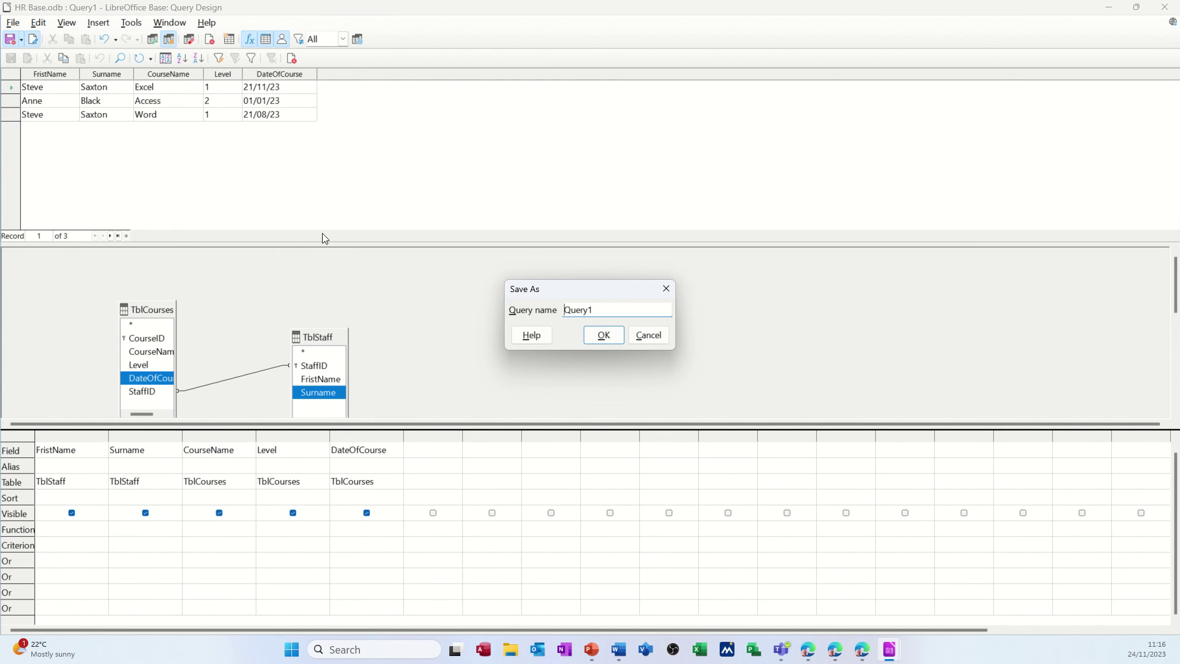
pyautogui.moveTo(601, 310); pyautogui.dragTo(563, 311)
pyautogui.write('QryStaffCourses')
pyautogui.click(602, 335)
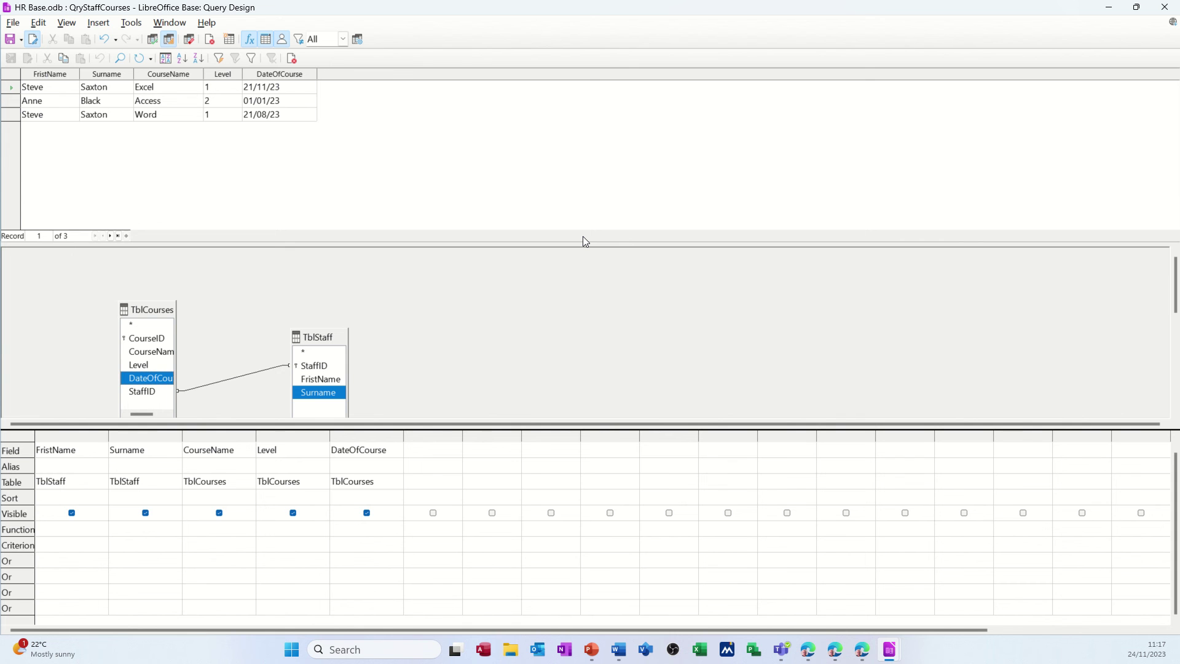
pyautogui.press('super+shift+s')
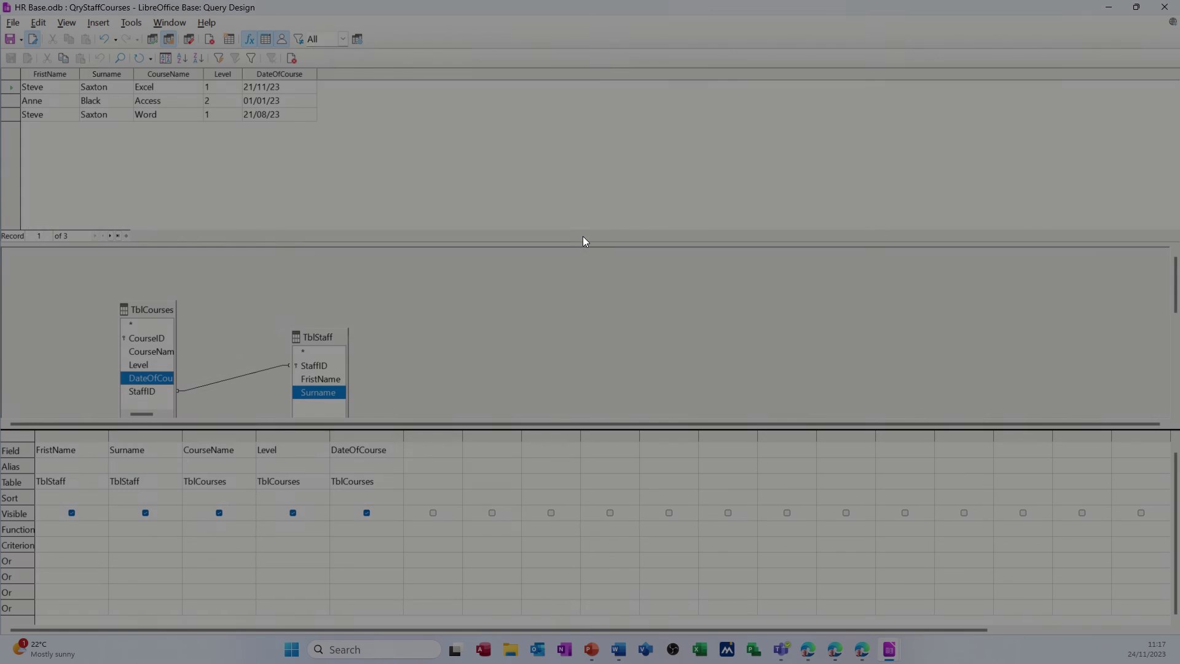
pyautogui.press('Escape')
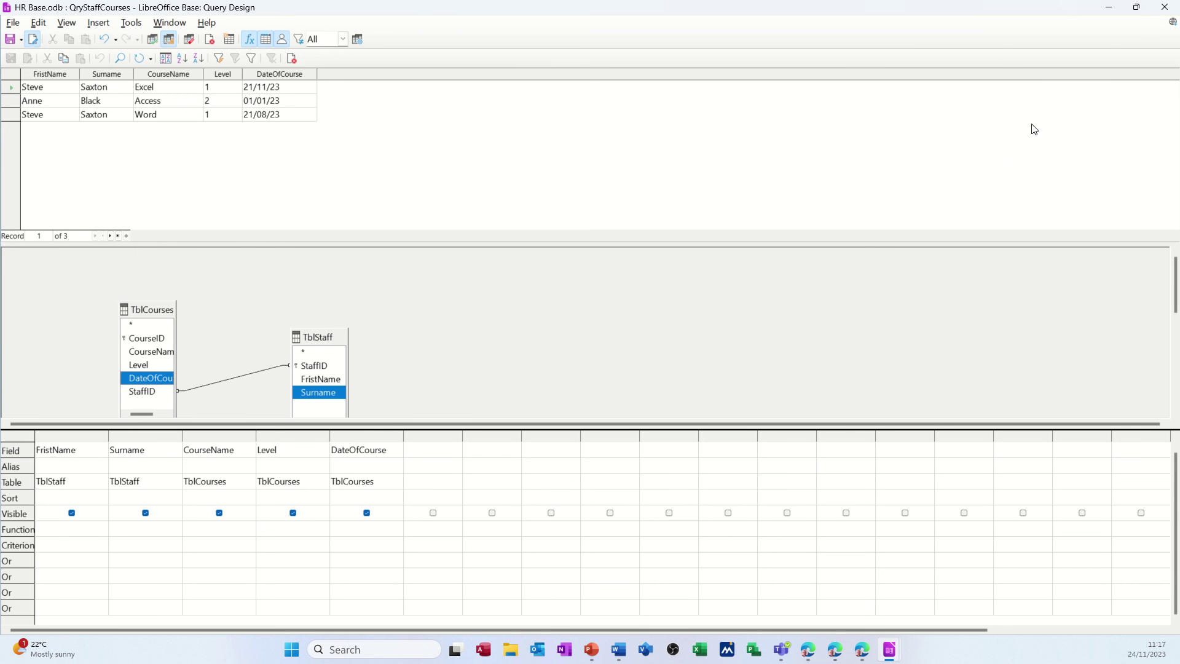
pyautogui.click(1163, 8)
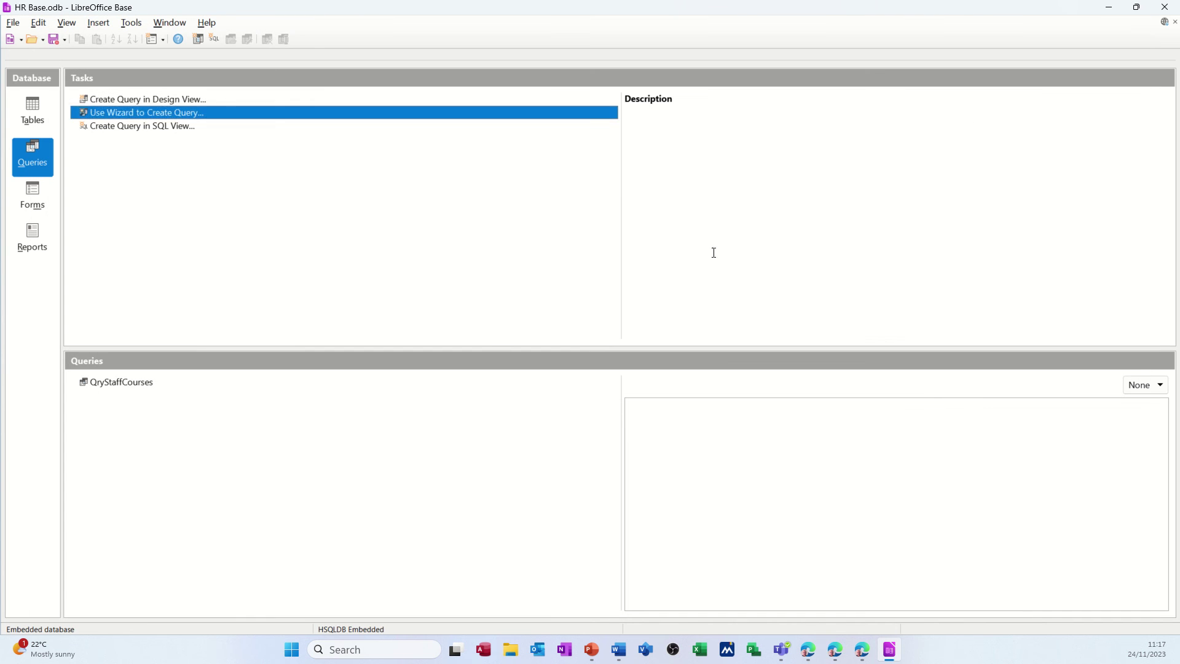
pyautogui.click(137, 385)
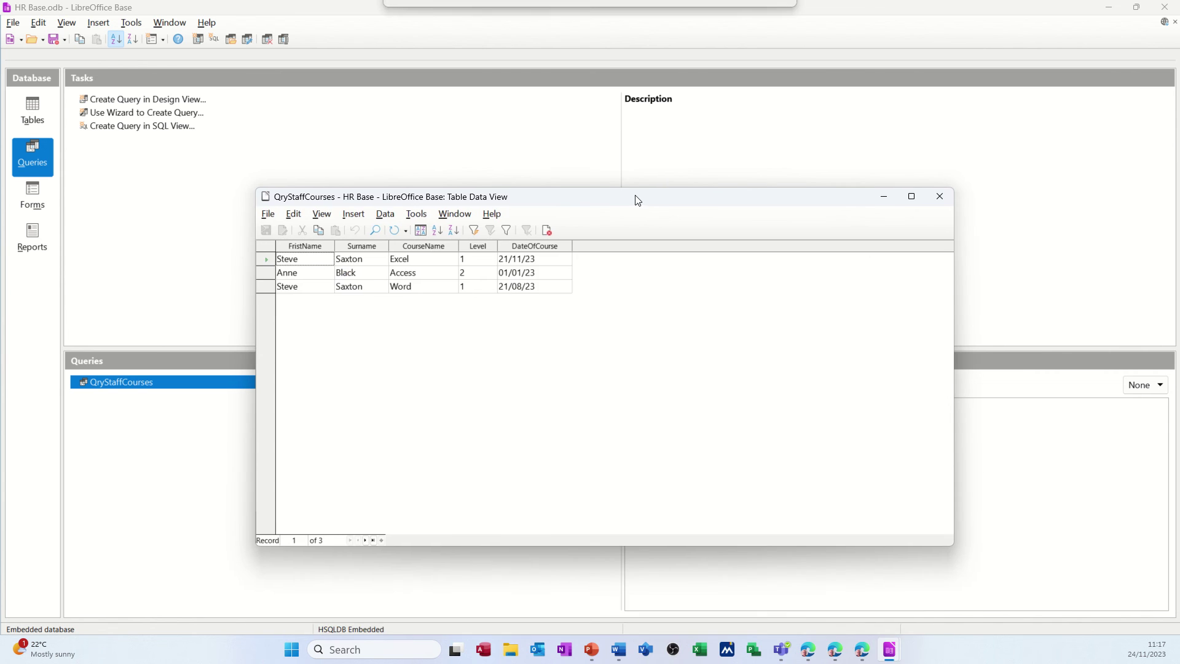
pyautogui.moveTo(637, 197); pyautogui.dragTo(633, 284)
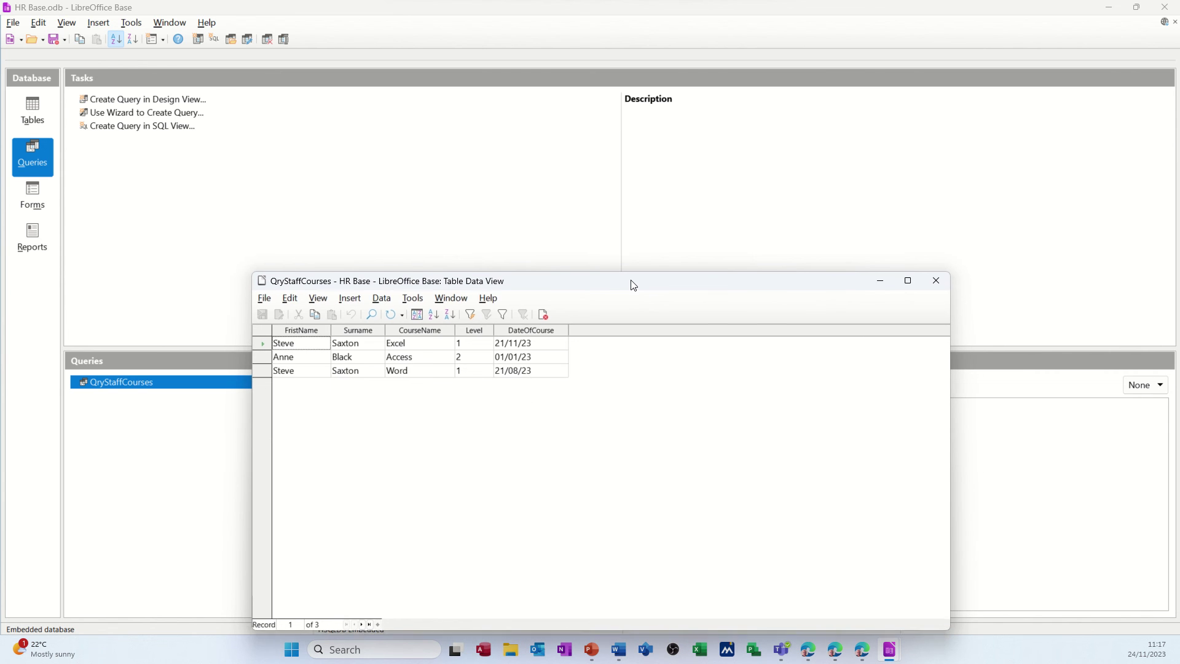
pyautogui.click(935, 282)
pyautogui.click(38, 110)
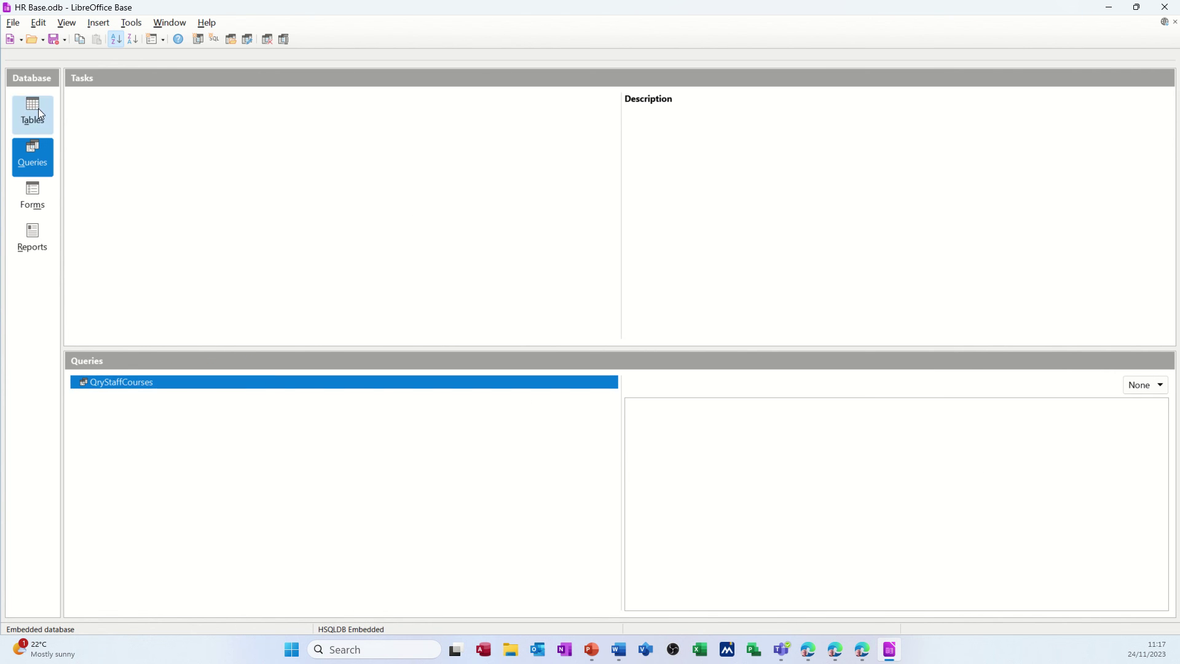
pyautogui.click(104, 397)
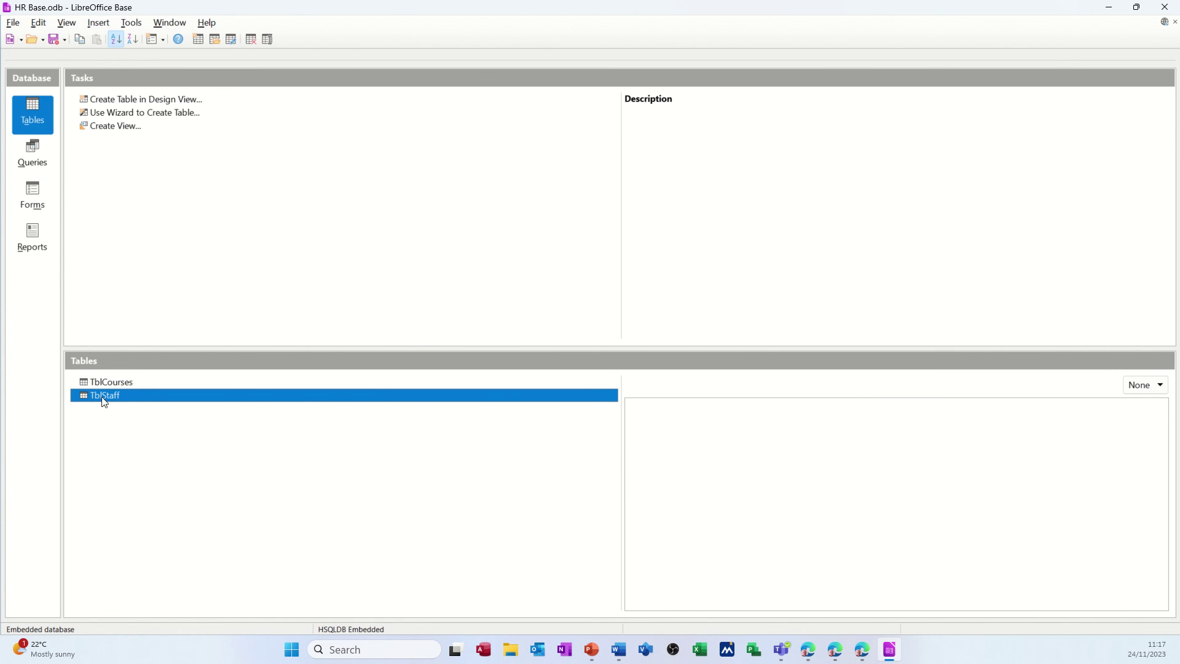
pyautogui.click(130, 386)
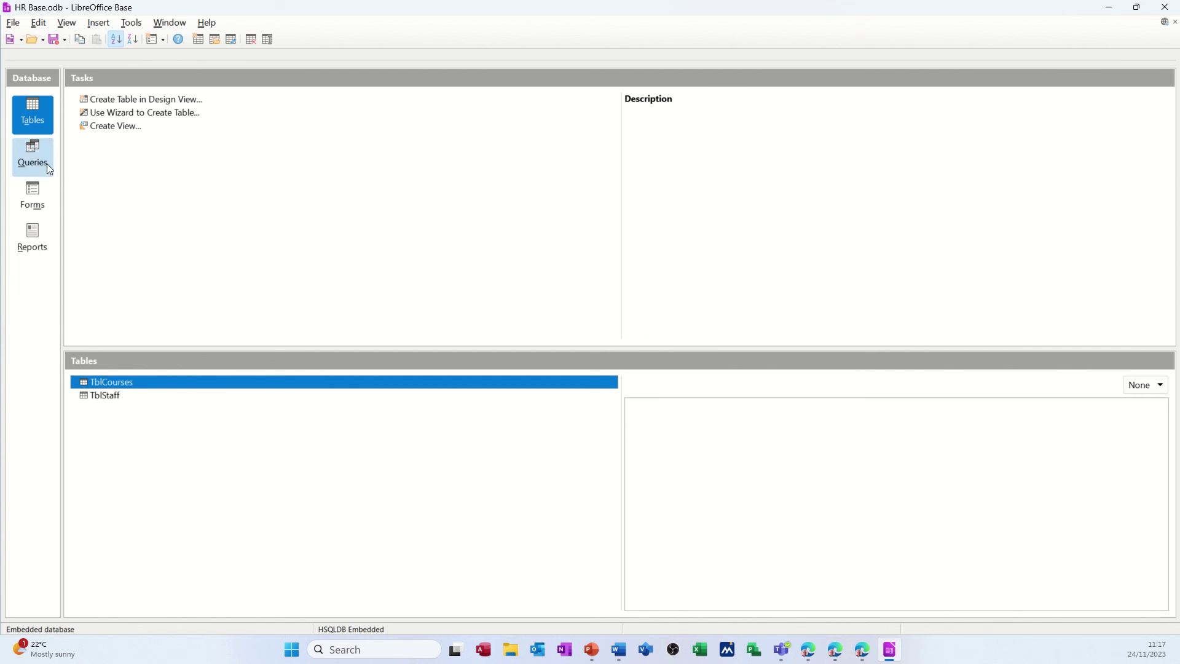
pyautogui.click(32, 153)
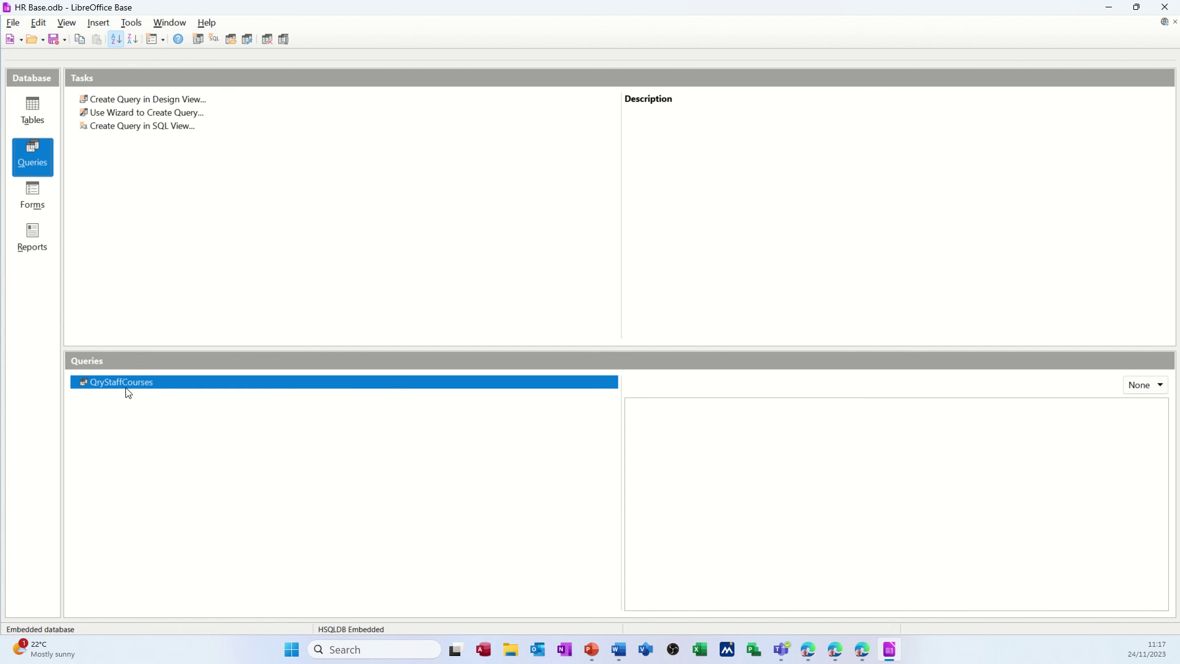